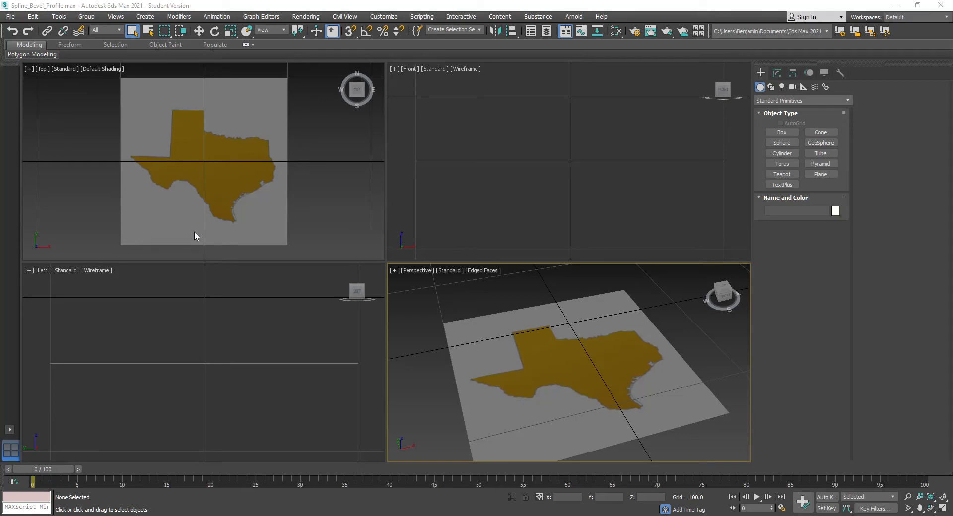
# Step: Maximize the Top viewport and trace the Texas image with a closed Line spline of straight segments, starting at the state's northeast corner
pyautogui.click(29, 69)
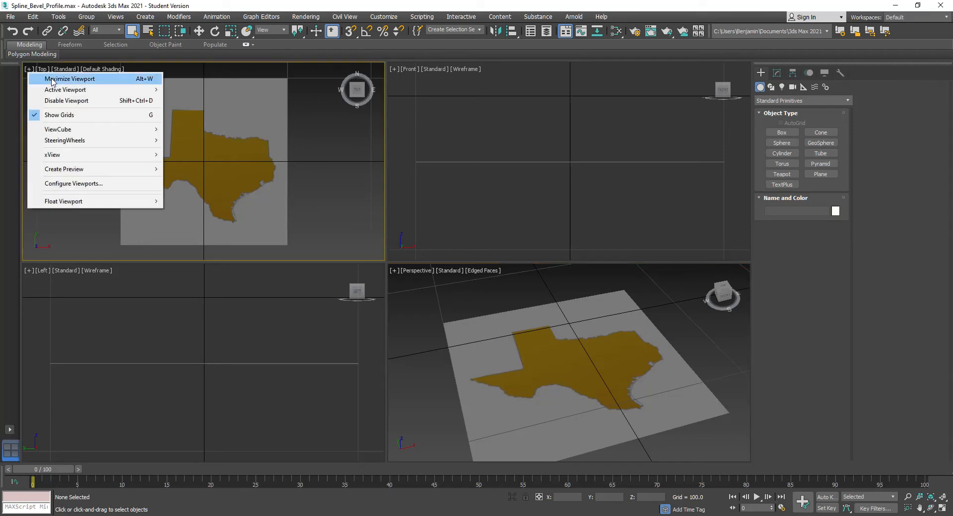
pyautogui.click(52, 78)
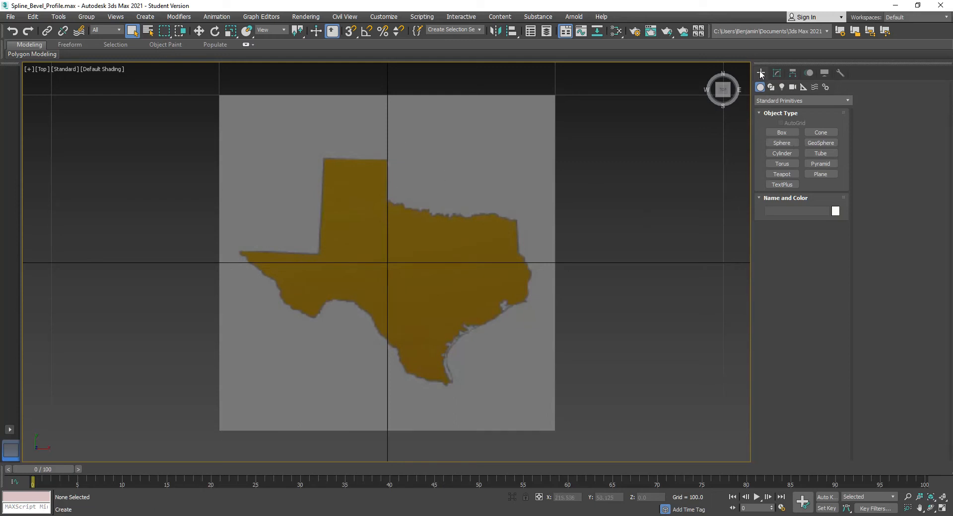
pyautogui.click(772, 87)
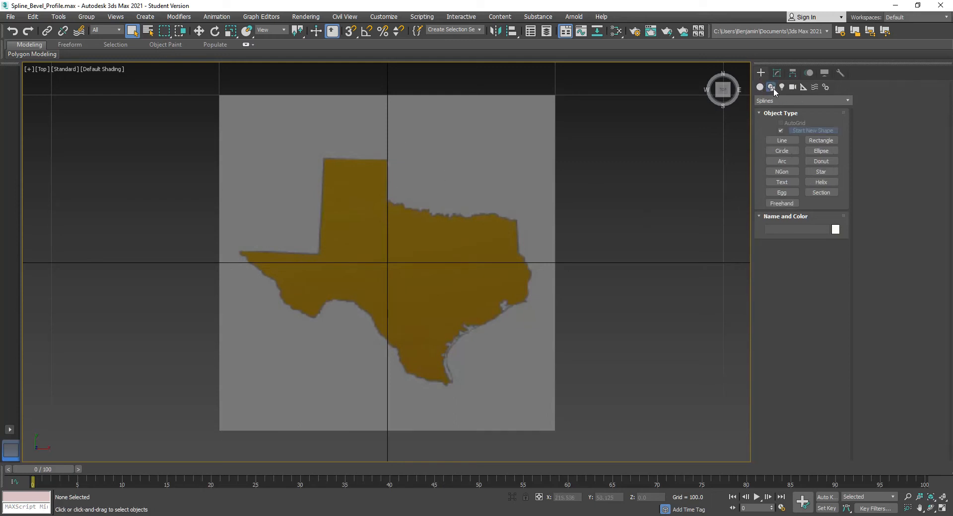
pyautogui.click(780, 141)
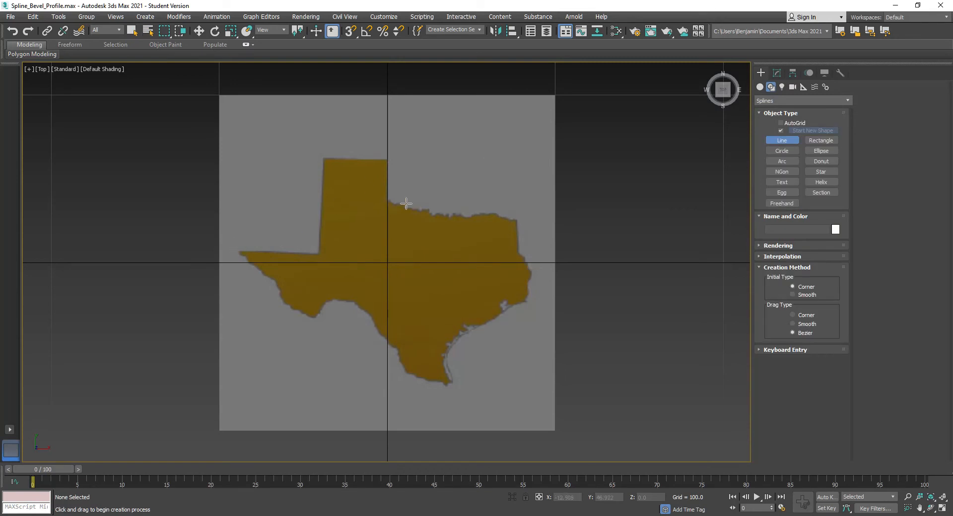
pyautogui.click(518, 219)
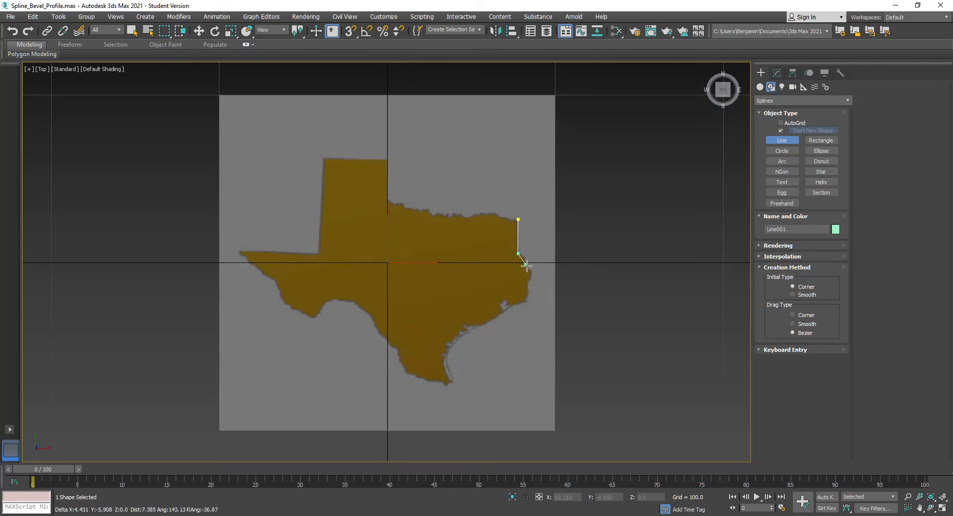
pyautogui.click(536, 270)
pyautogui.click(527, 303)
pyautogui.click(461, 337)
pyautogui.click(442, 362)
pyautogui.click(461, 387)
pyautogui.click(408, 375)
pyautogui.click(391, 335)
pyautogui.click(352, 298)
pyautogui.click(326, 301)
pyautogui.click(312, 323)
pyautogui.click(285, 304)
pyautogui.click(270, 269)
pyautogui.click(229, 251)
pyautogui.click(325, 253)
pyautogui.click(329, 188)
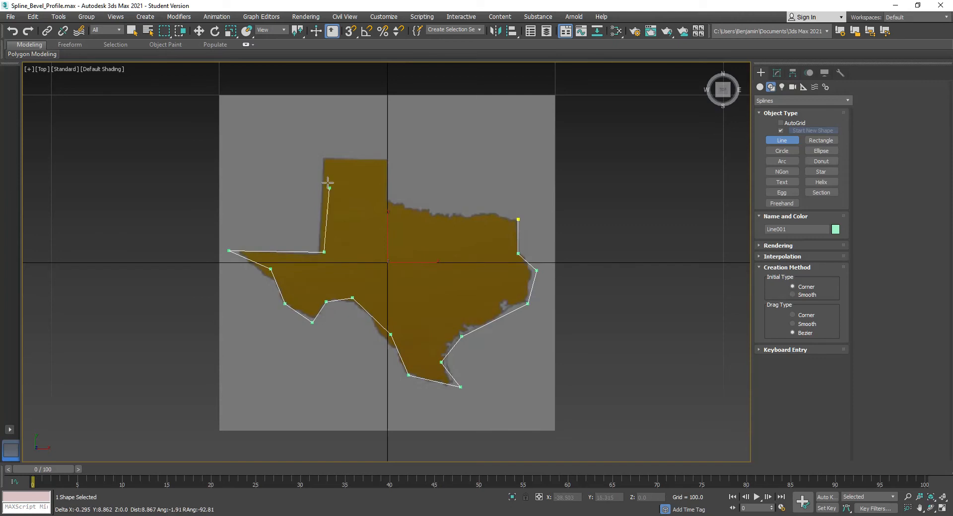
pyautogui.click(319, 154)
pyautogui.click(399, 153)
pyautogui.click(387, 199)
pyautogui.click(519, 218)
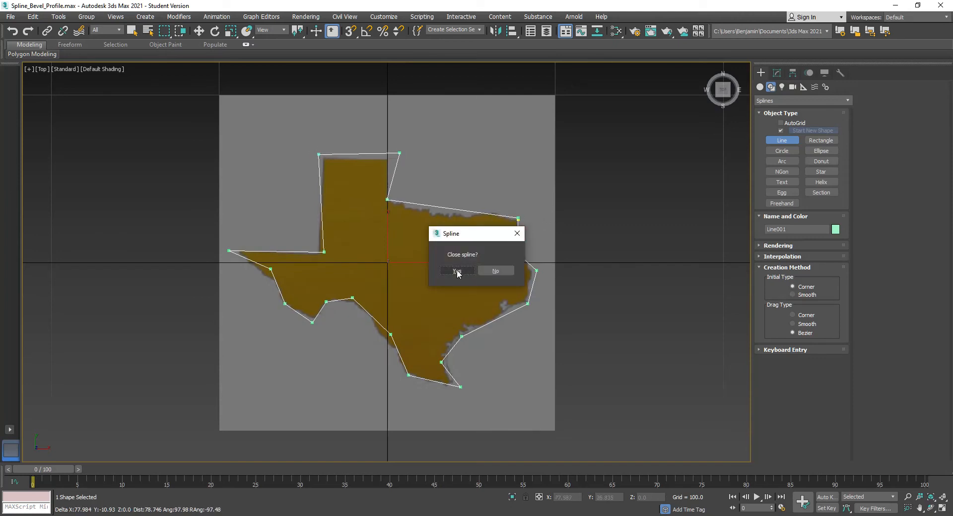
pyautogui.click(457, 272)
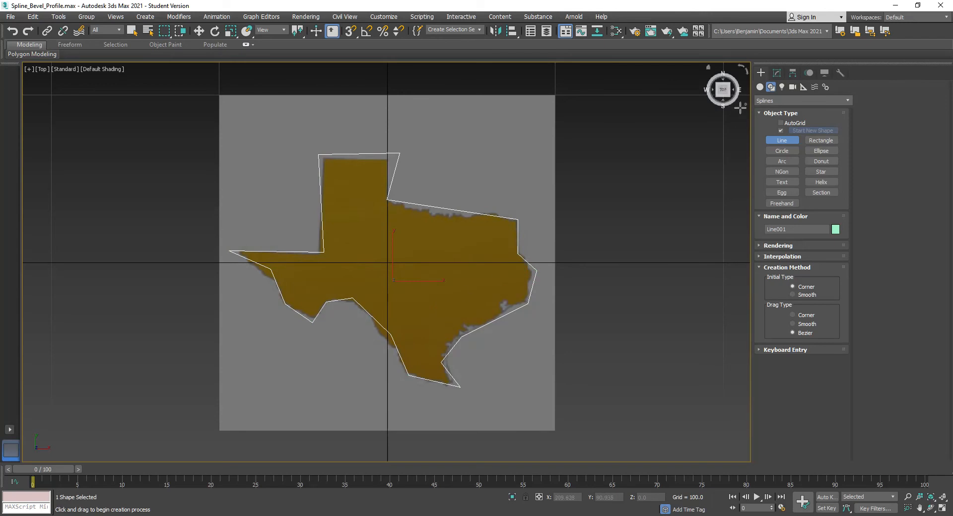
# Step: Enter vertex editing on the line and move the panhandle's northeast vertex onto the matching corner of the Texas image
pyautogui.click(782, 73)
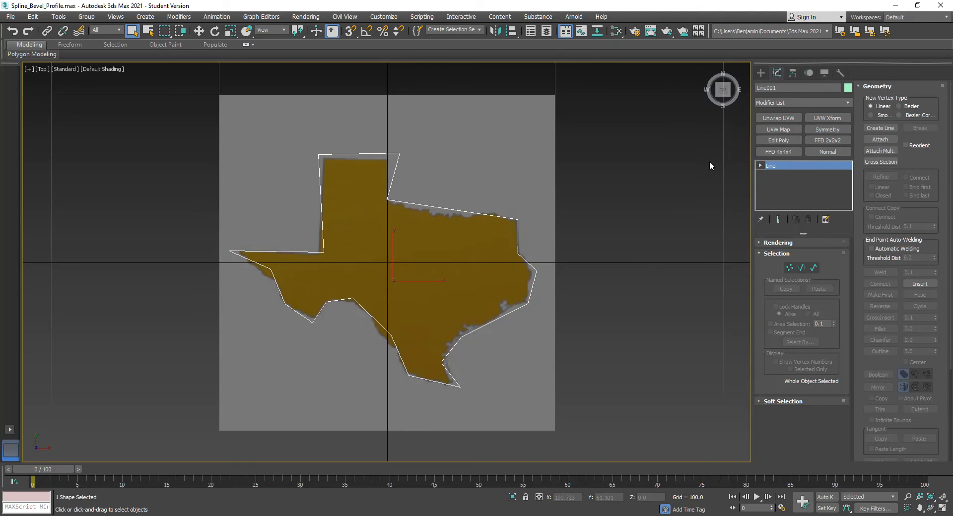
pyautogui.click(760, 165)
pyautogui.click(779, 174)
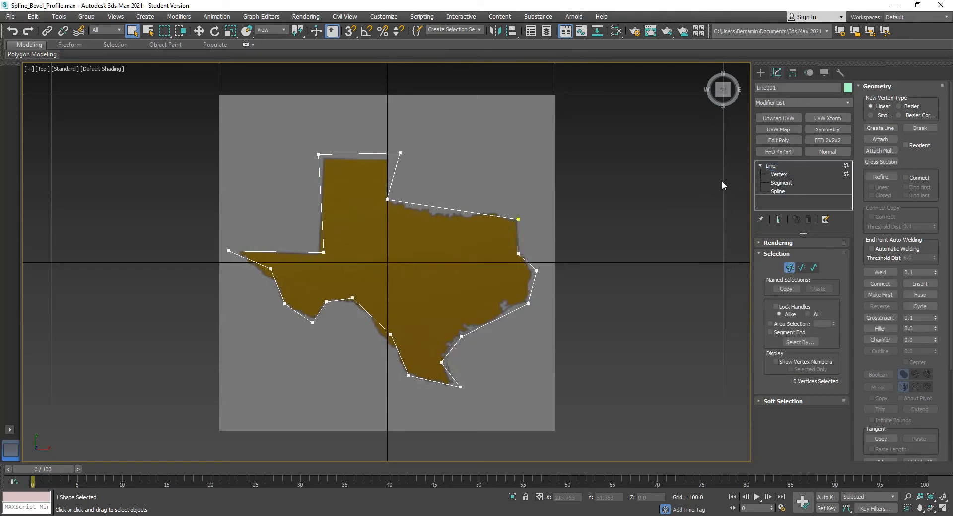
pyautogui.click(399, 155)
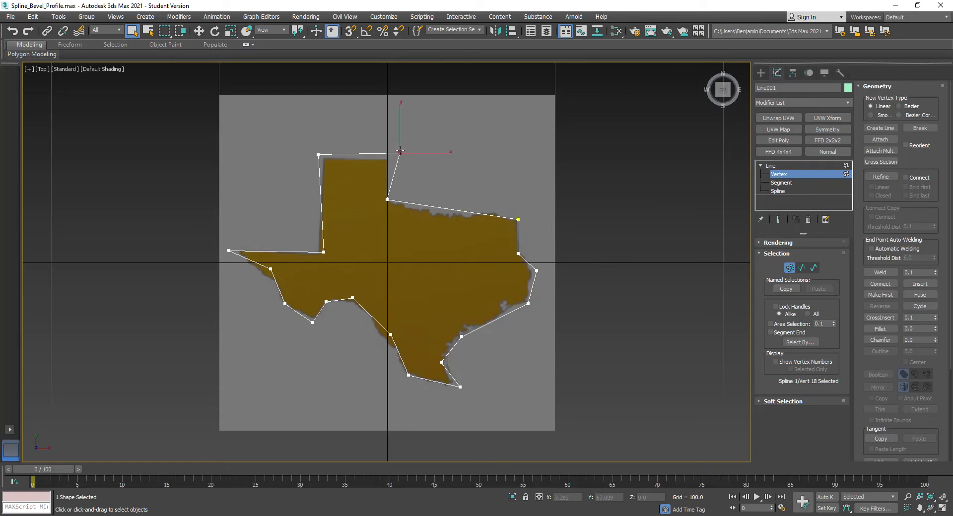
pyautogui.rightClick(400, 156)
pyautogui.click(411, 160)
pyautogui.moveTo(401, 154); pyautogui.dragTo(388, 160)
# Step: Set all vertices of the Texas spline to the Corner type
pyautogui.moveTo(159, 112); pyautogui.dragTo(661, 440)
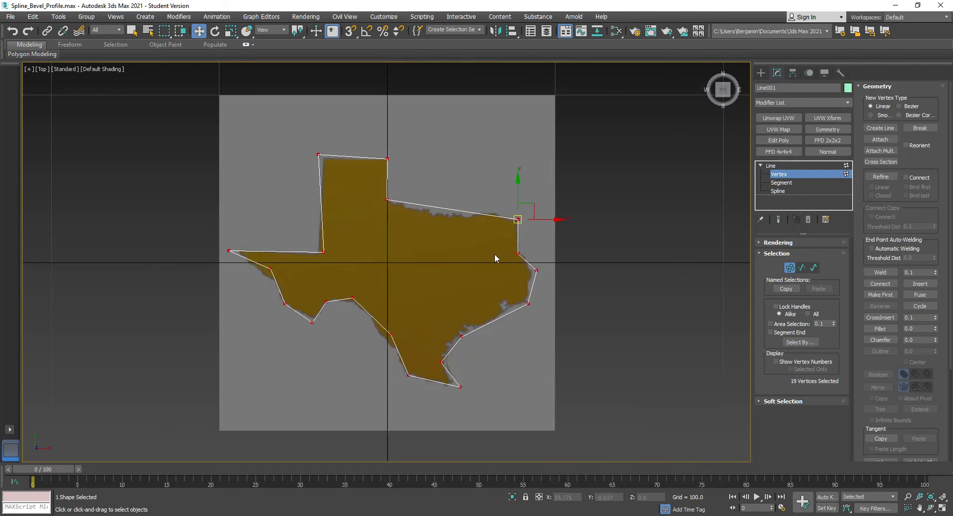
pyautogui.rightClick(387, 160)
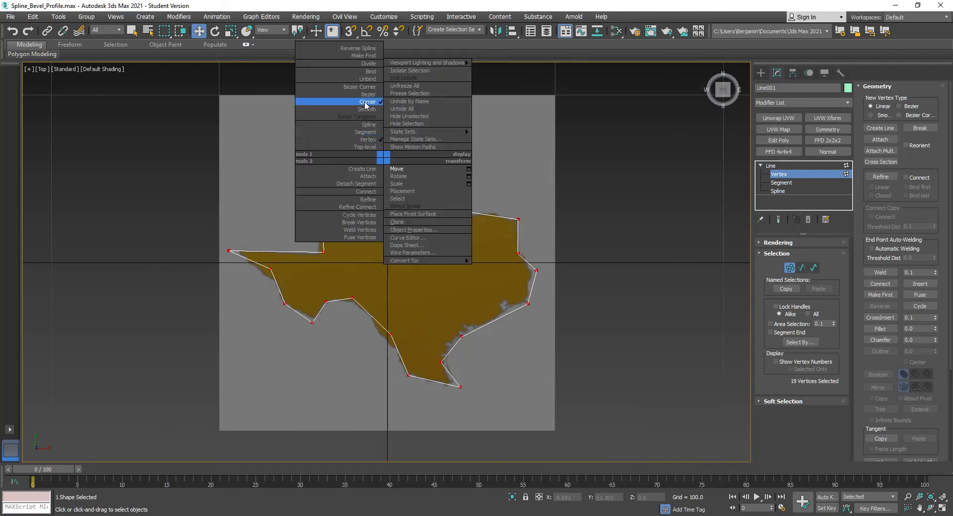
pyautogui.click(365, 101)
pyautogui.click(462, 145)
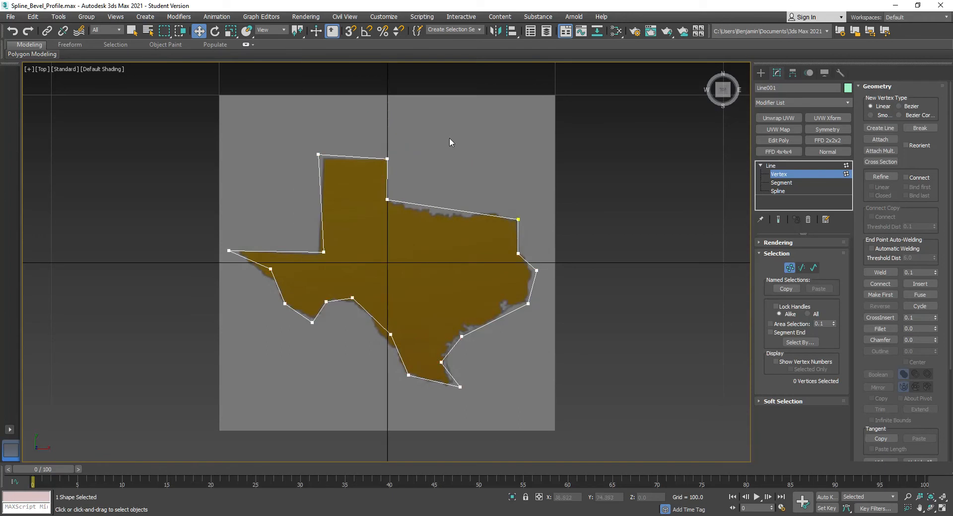
# Step: Move the panhandle's two western vertices and the vertices around the state's western tip onto the image edge
pyautogui.moveTo(540, 167); pyautogui.dragTo(488, 233)
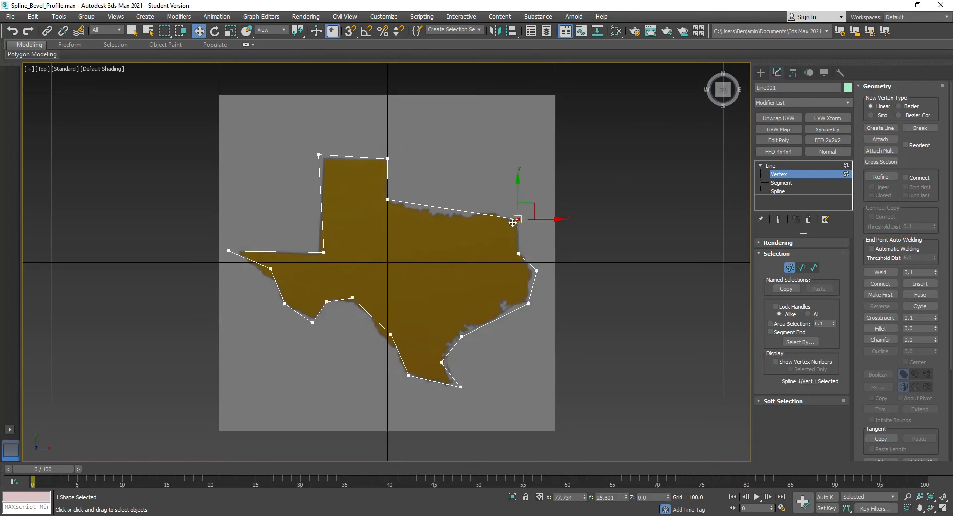
pyautogui.moveTo(317, 154); pyautogui.dragTo(325, 158)
pyautogui.moveTo(325, 253); pyautogui.dragTo(320, 251)
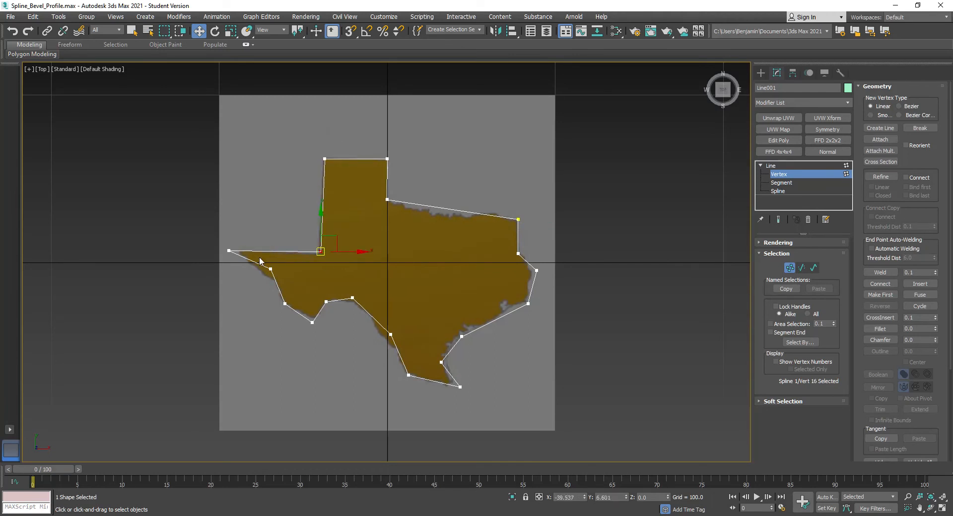
pyautogui.moveTo(228, 248); pyautogui.dragTo(259, 275)
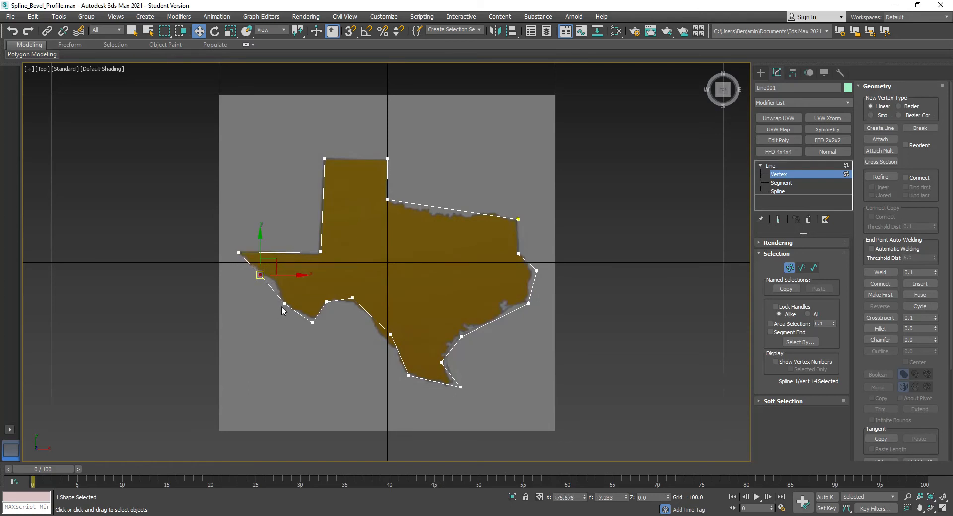
# Step: Align the spline's southwest border vertices and the southern tip vertex with the Texas image
pyautogui.moveTo(284, 304); pyautogui.dragTo(352, 303)
pyautogui.click(391, 334)
pyautogui.moveTo(378, 334); pyautogui.dragTo(370, 334)
pyautogui.click(460, 387)
pyautogui.moveTo(461, 386); pyautogui.dragTo(455, 389)
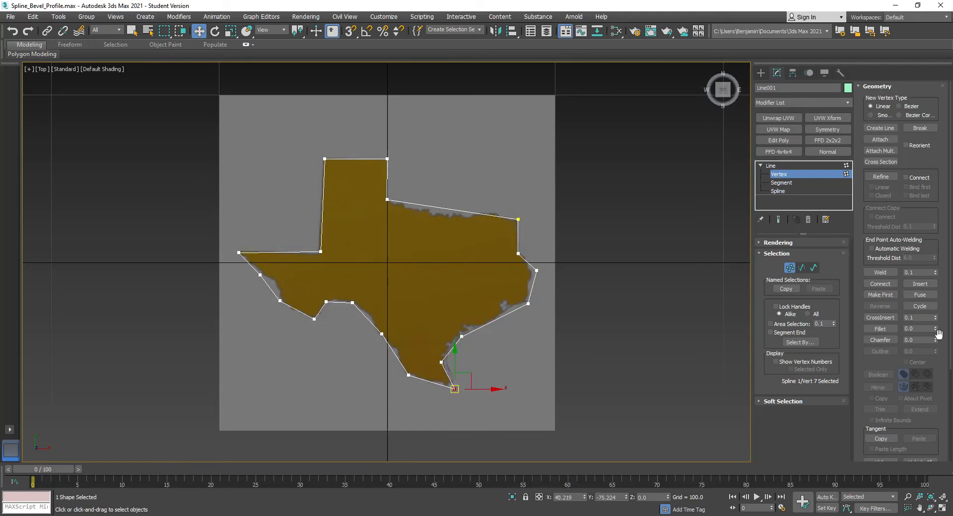
# Step: Chamfer the southern tip vertex by 8.0 and set all spline vertices to the Corner type
pyautogui.moveTo(936, 340); pyautogui.dragTo(932, 334)
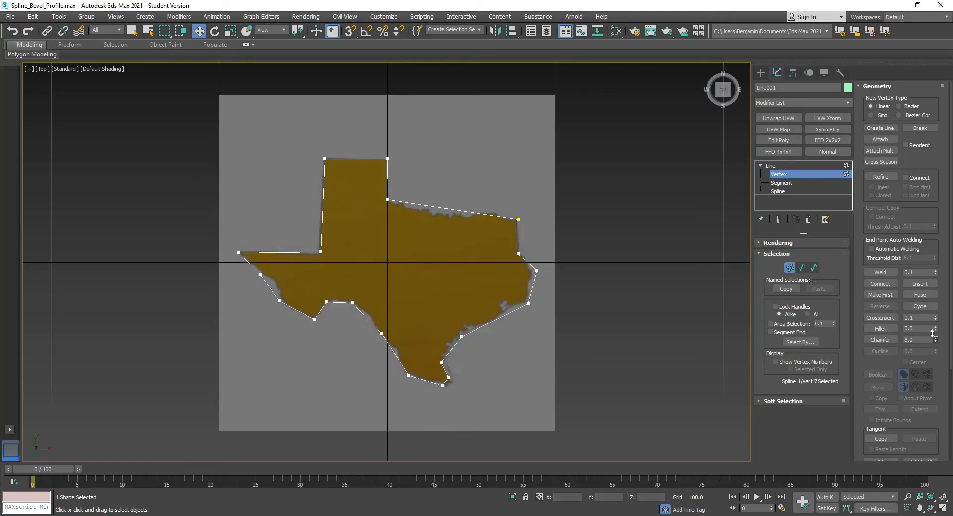
pyautogui.moveTo(455, 373); pyautogui.dragTo(433, 400)
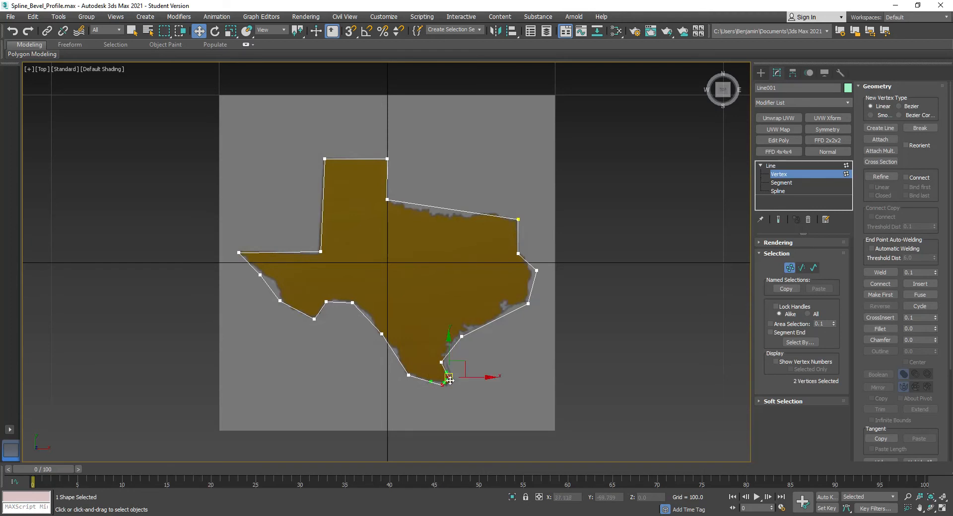
pyautogui.scroll(5, 443, 392)
pyautogui.scroll(-5, 442, 392)
pyautogui.hotkey('ctrl', 'a')
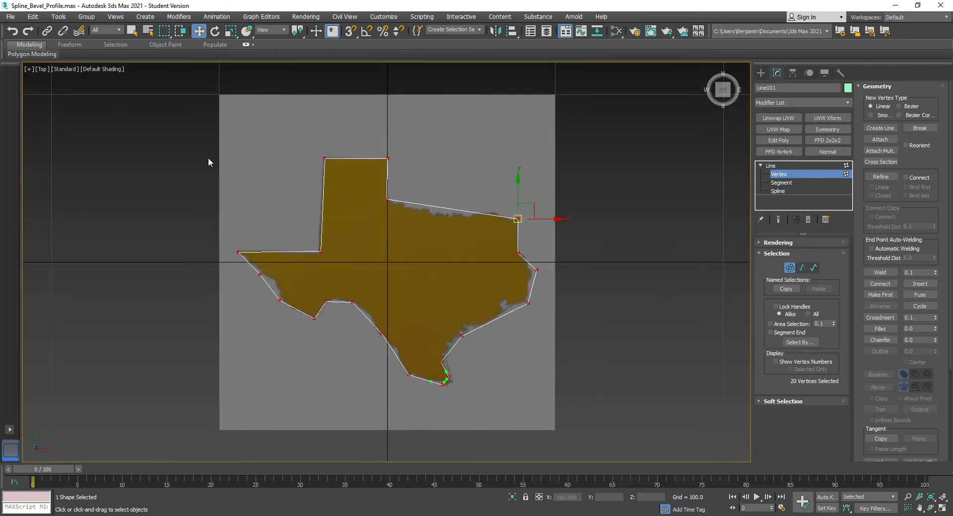
pyautogui.rightClick(518, 219)
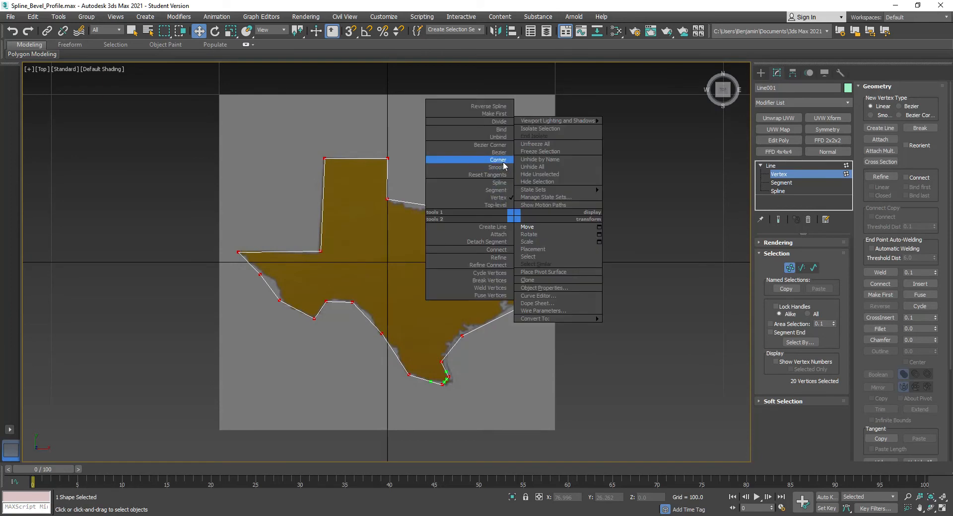
pyautogui.click(457, 157)
# Step: Reposition the lowest southern tip vertex and the two vertices northwest of it to follow the lower southwest border
pyautogui.scroll(4, 437, 383)
pyautogui.moveTo(459, 370)
pyautogui.mouseDown()
pyautogui.moveTo(466, 381)
pyautogui.moveTo(456, 387)
pyautogui.mouseUp()
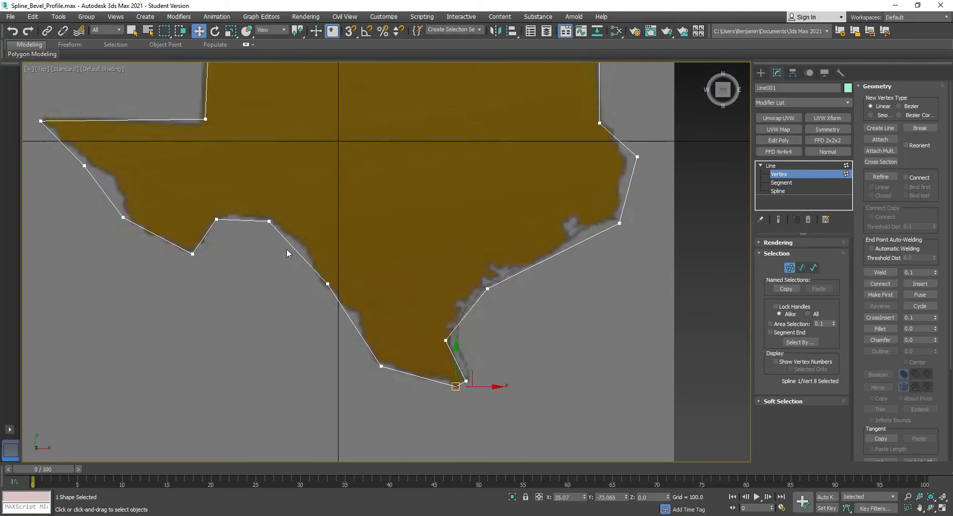
pyautogui.click(327, 284)
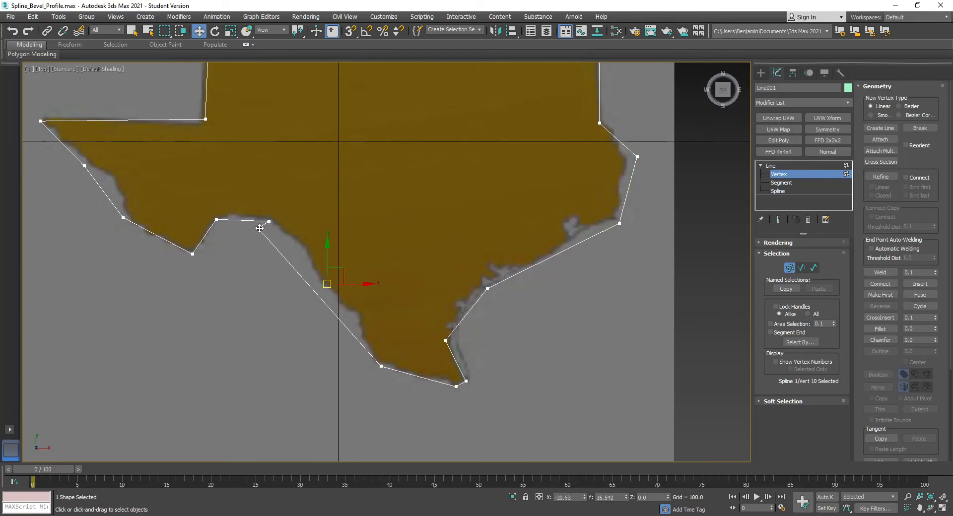
pyautogui.moveTo(342, 270); pyautogui.dragTo(272, 217)
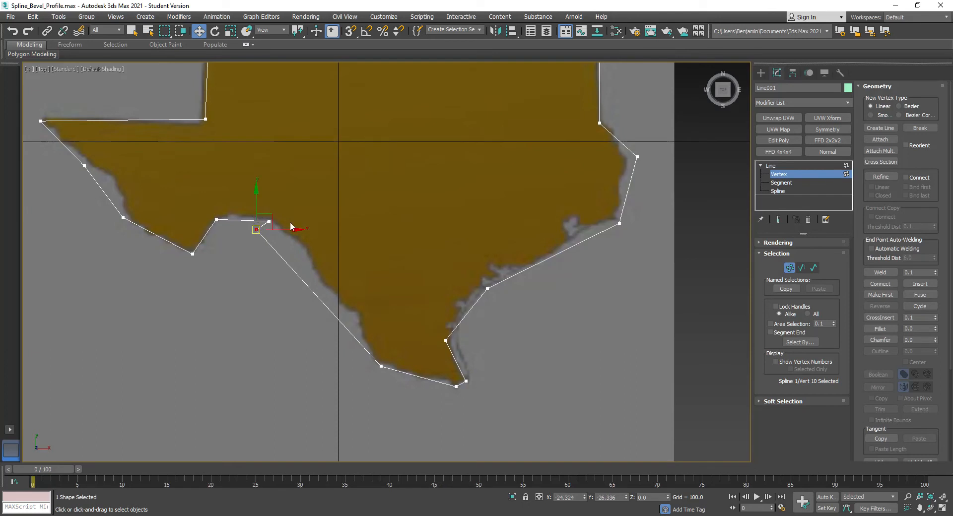
pyautogui.click(242, 296)
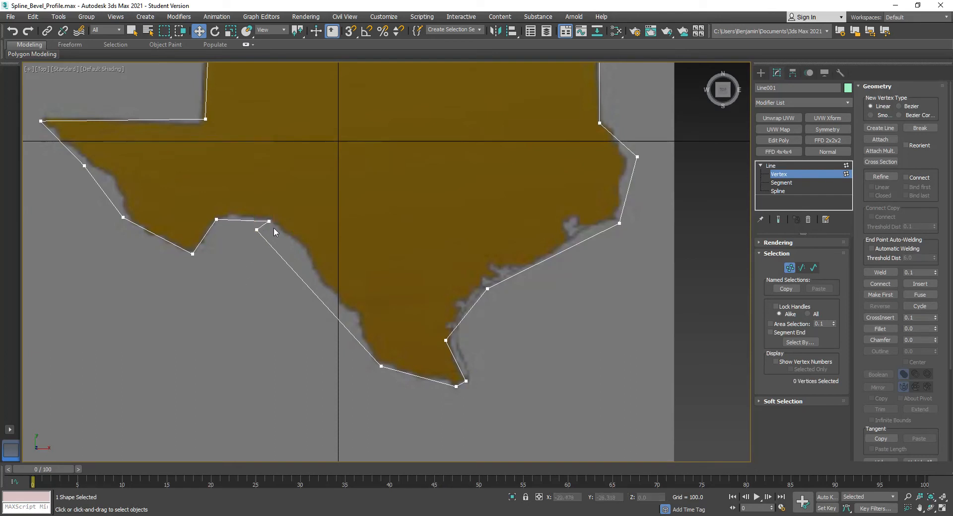
pyautogui.moveTo(258, 233); pyautogui.dragTo(324, 284)
pyautogui.moveTo(256, 229); pyautogui.dragTo(356, 313)
pyautogui.click(381, 366)
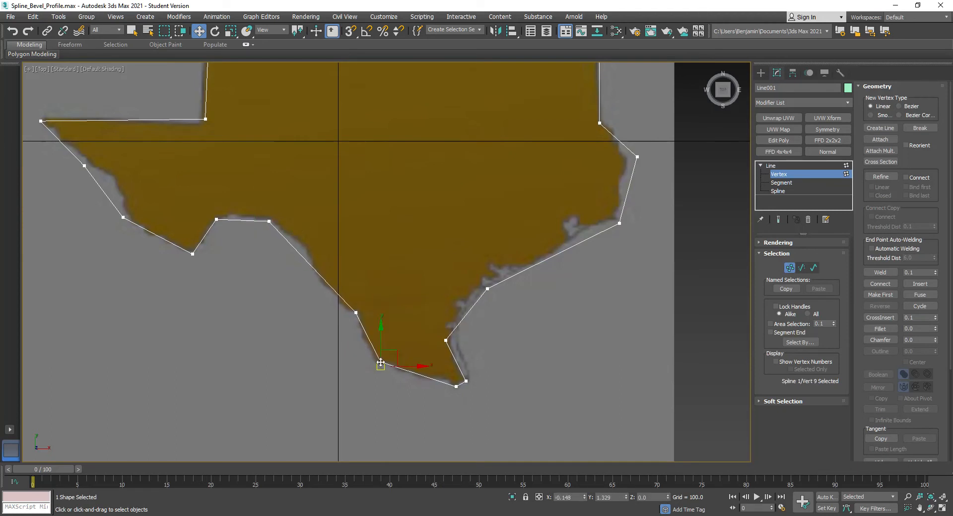
pyautogui.moveTo(376, 363); pyautogui.dragTo(371, 359)
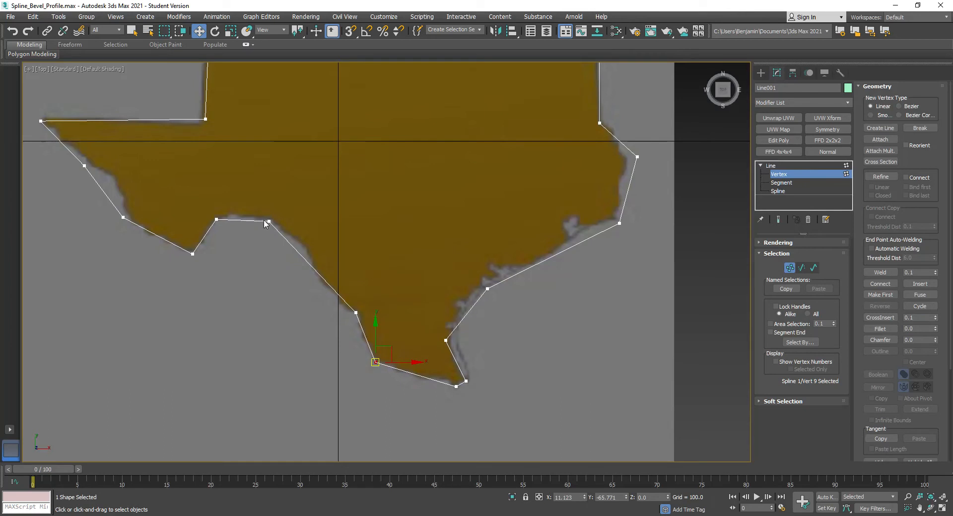
# Step: Adjust the two vertices at the top of the southwest border's notch to fit the image edge
pyautogui.moveTo(269, 220); pyautogui.dragTo(218, 215)
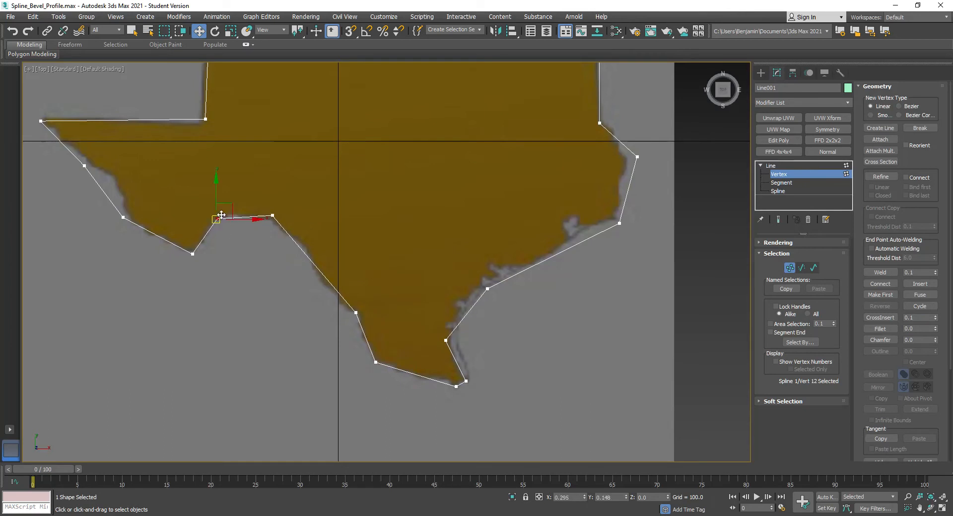
pyautogui.click(275, 213)
pyautogui.moveTo(272, 213); pyautogui.dragTo(267, 223)
# Step: Move the middle Gulf coast vertex and the three eastern border vertices onto the edge of the Texas image
pyautogui.click(486, 288)
pyautogui.moveTo(484, 283); pyautogui.dragTo(481, 277)
pyautogui.click(618, 223)
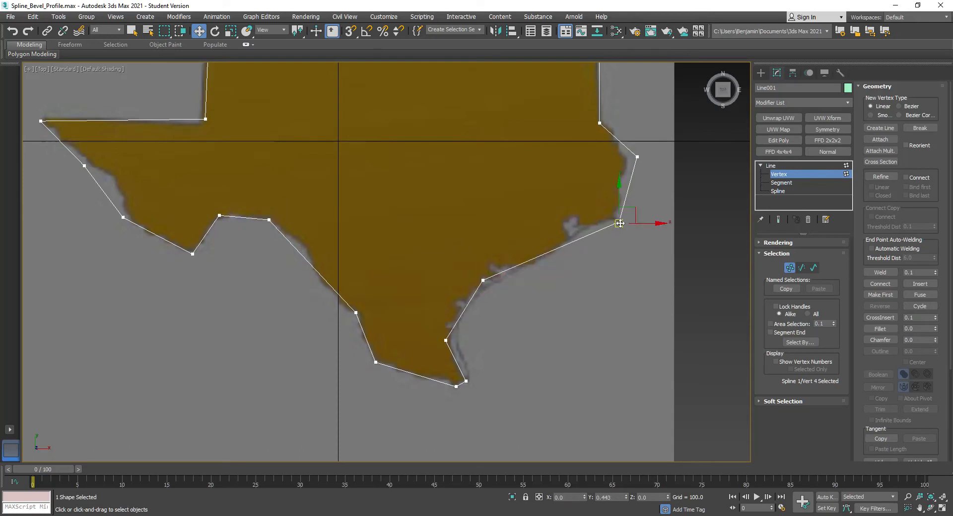
pyautogui.moveTo(618, 223); pyautogui.dragTo(615, 208)
pyautogui.click(637, 157)
pyautogui.moveTo(637, 157); pyautogui.dragTo(628, 156)
pyautogui.click(600, 122)
pyautogui.moveTo(600, 118); pyautogui.dragTo(606, 117)
# Step: Fine-tune the lower Gulf coast vertices, the eastern vertex of the southern tip, and the lower southwest border vertex
pyautogui.click(445, 340)
pyautogui.moveTo(446, 340); pyautogui.dragTo(458, 347)
pyautogui.click(465, 382)
pyautogui.moveTo(465, 382); pyautogui.dragTo(469, 378)
pyautogui.moveTo(483, 280); pyautogui.dragTo(483, 289)
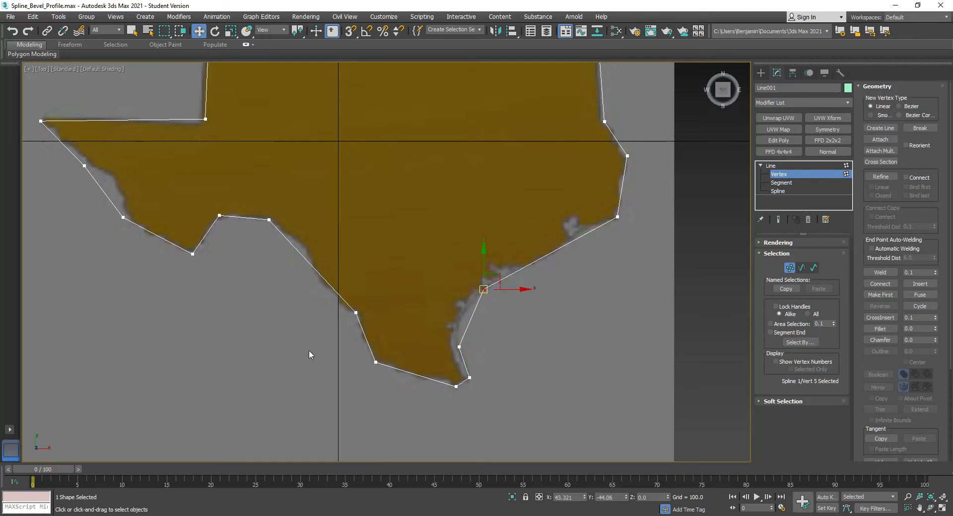
pyautogui.moveTo(354, 313); pyautogui.dragTo(355, 319)
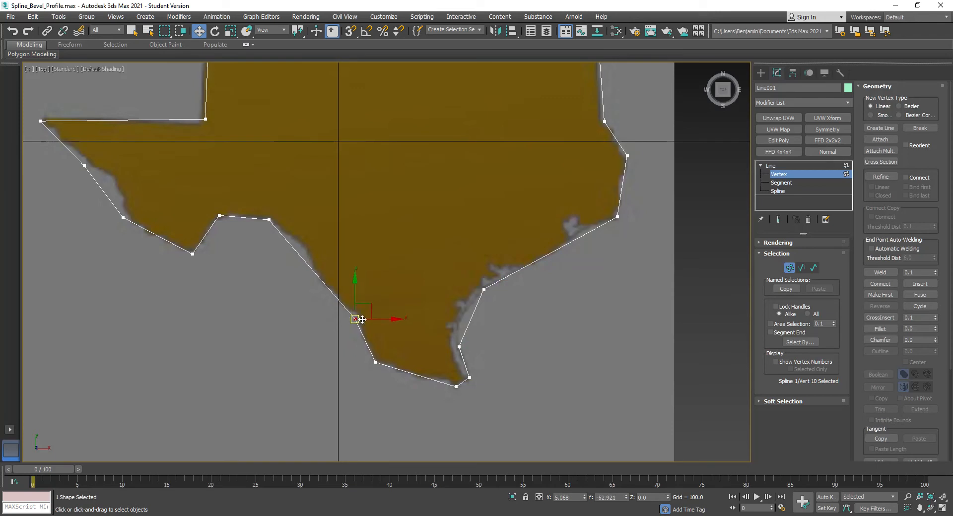
# Step: Refine the spline with a new vertex on the lower Gulf coast segment and move it inward to the coastline
pyautogui.click(881, 176)
pyautogui.click(469, 319)
pyautogui.rightClick(469, 319)
pyautogui.click(470, 319)
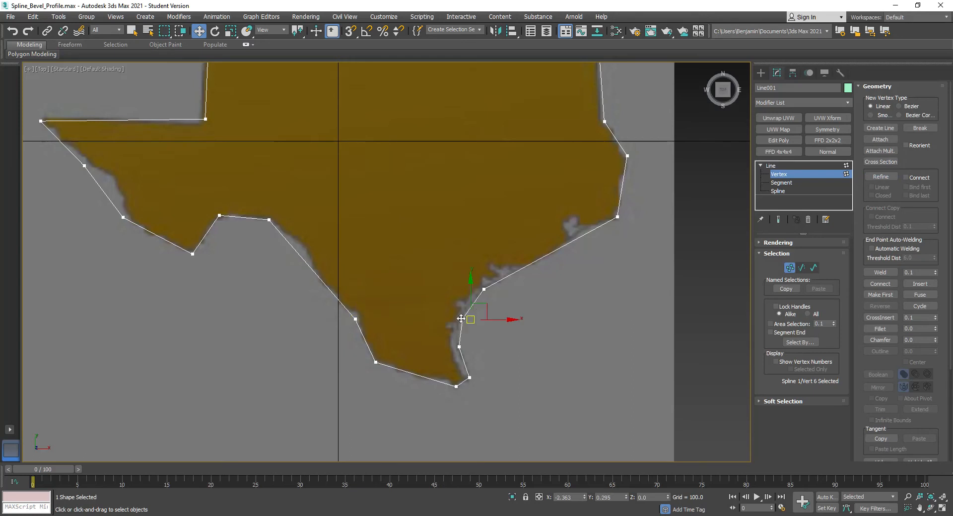
# Step: Move the spline's northeast corner vertex onto the corner of the Texas image
pyautogui.moveTo(506, 128); pyautogui.dragTo(469, 341, button='middle')
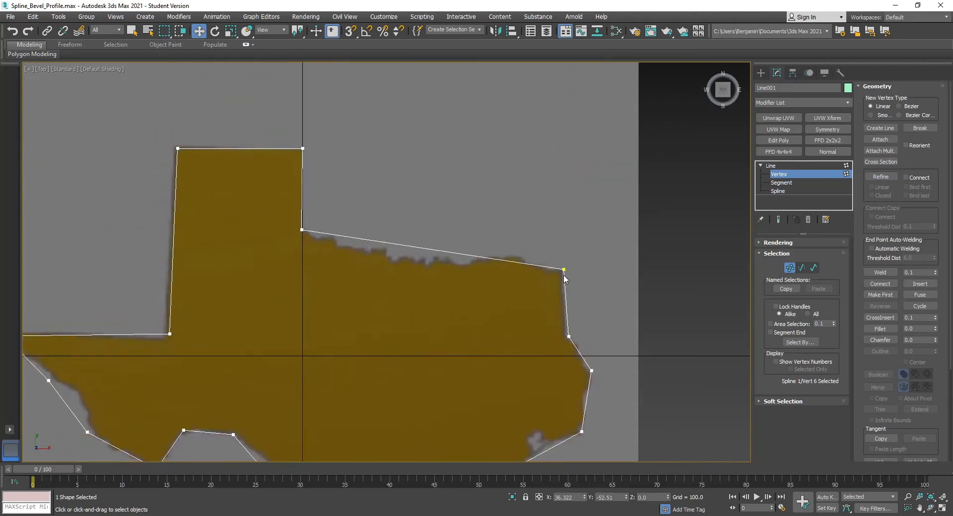
pyautogui.moveTo(564, 270); pyautogui.dragTo(561, 267)
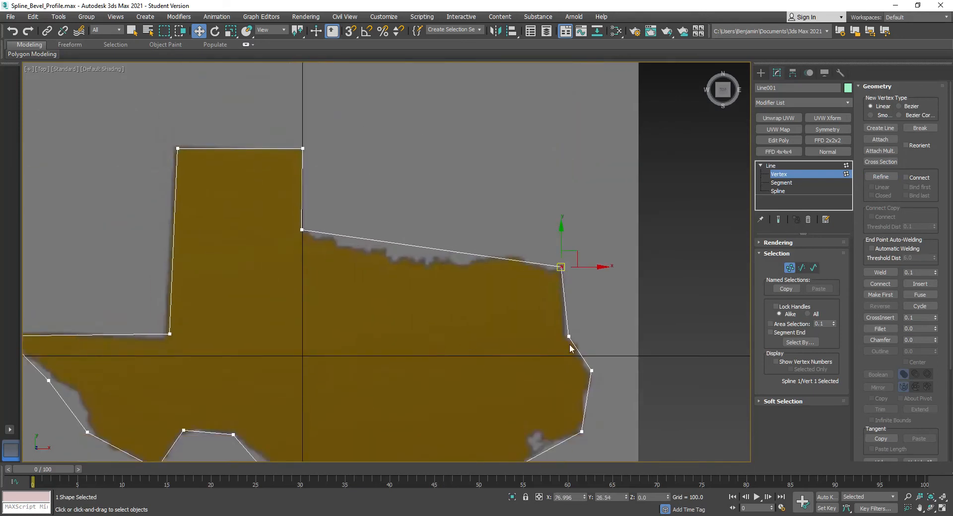
# Step: Move the vertex below the northeast corner inward, then refine the northern border with three vertices positioned along the Texas image edge
pyautogui.moveTo(568, 335); pyautogui.dragTo(564, 332)
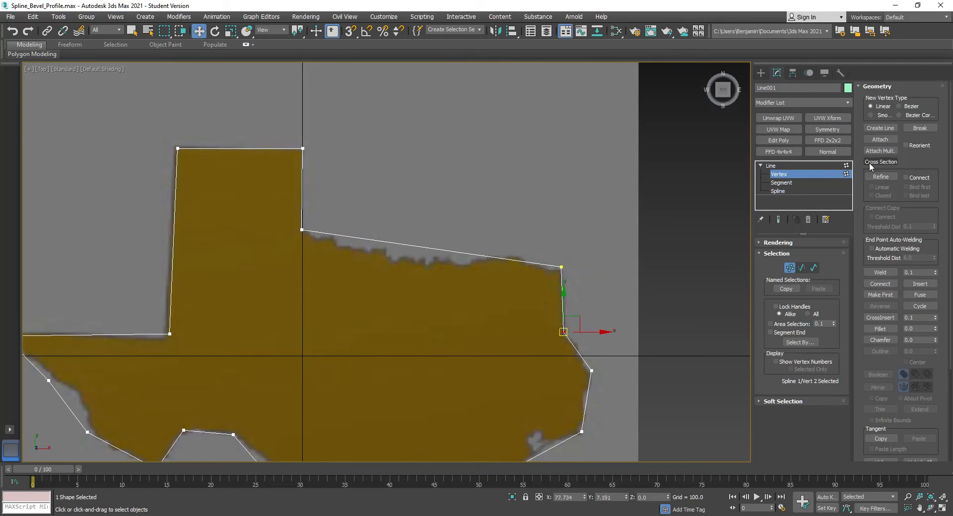
pyautogui.click(881, 179)
pyautogui.click(357, 238)
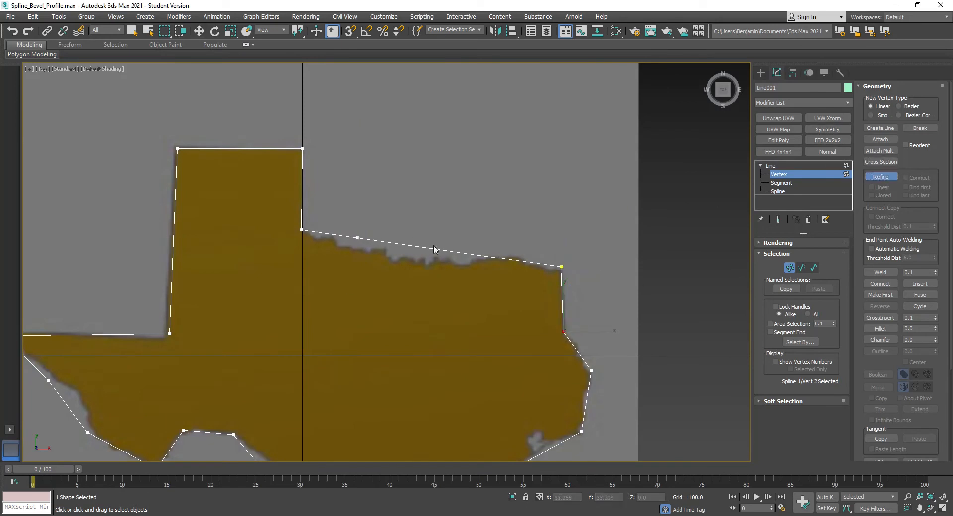
pyautogui.click(505, 258)
pyautogui.press('w')
pyautogui.moveTo(447, 253); pyautogui.dragTo(495, 257)
pyautogui.click(505, 258)
pyautogui.moveTo(357, 238); pyautogui.dragTo(360, 252)
pyautogui.scroll(-2, 439, 222)
pyautogui.moveTo(613, 353); pyautogui.dragTo(623, 284, button='middle')
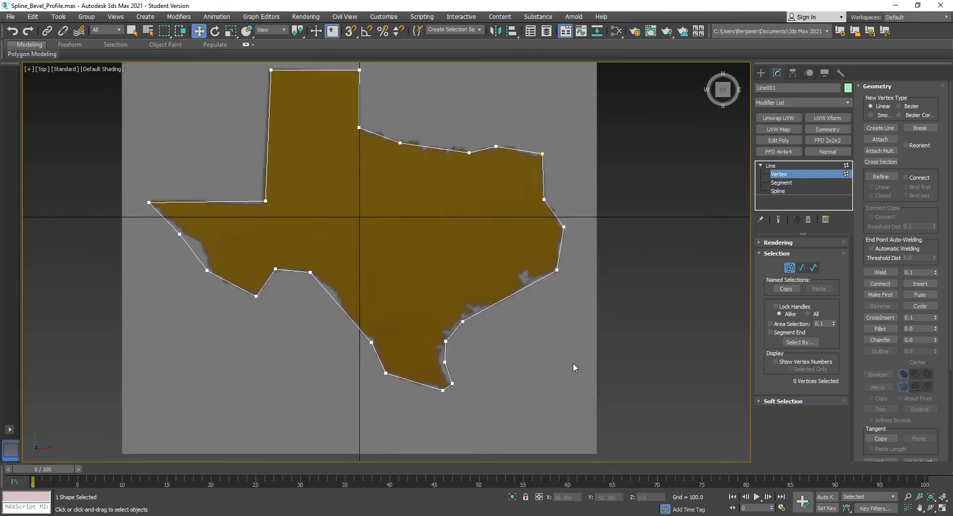
# Step: Refine the southwest border with two new vertices and move them and their neighbouring vertices onto the image edge
pyautogui.click(180, 233)
pyautogui.moveTo(181, 232); pyautogui.dragTo(182, 231)
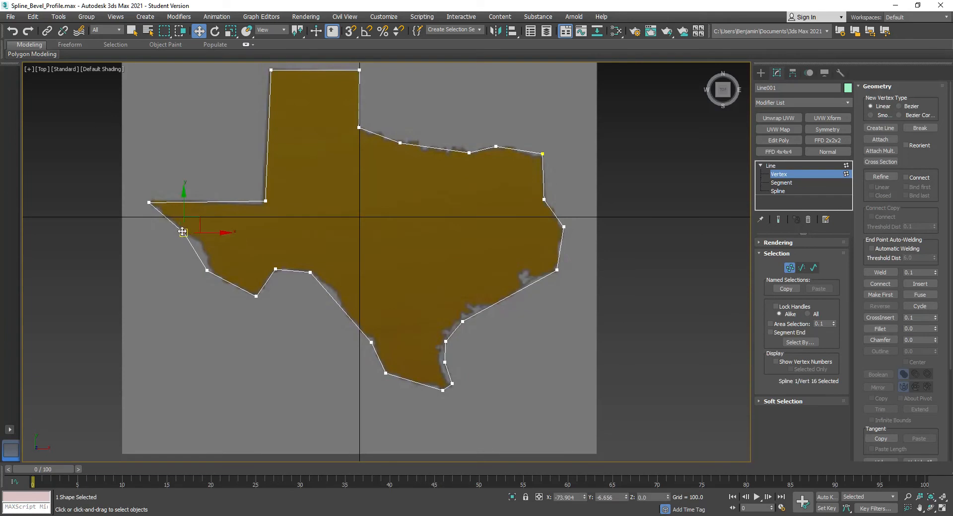
pyautogui.click(881, 177)
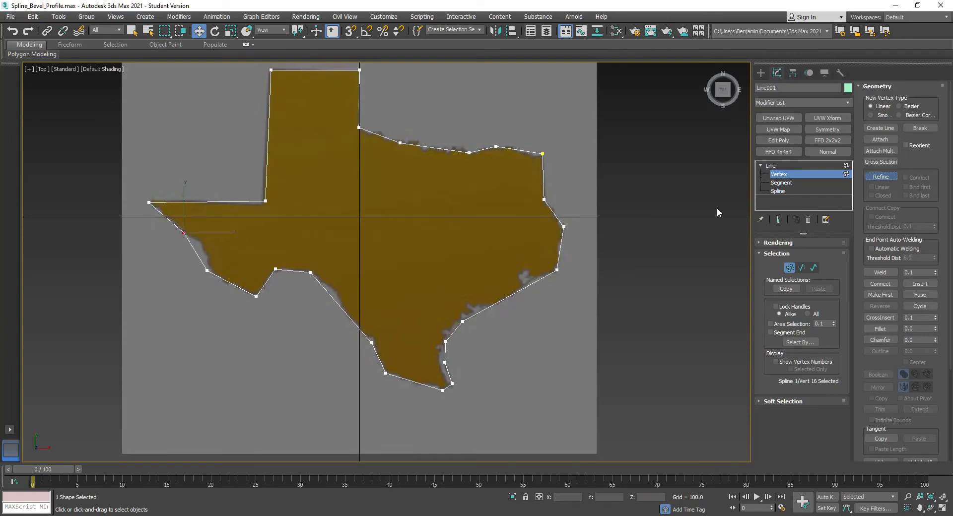
pyautogui.click(193, 245)
pyautogui.click(196, 253)
pyautogui.rightClick(201, 256)
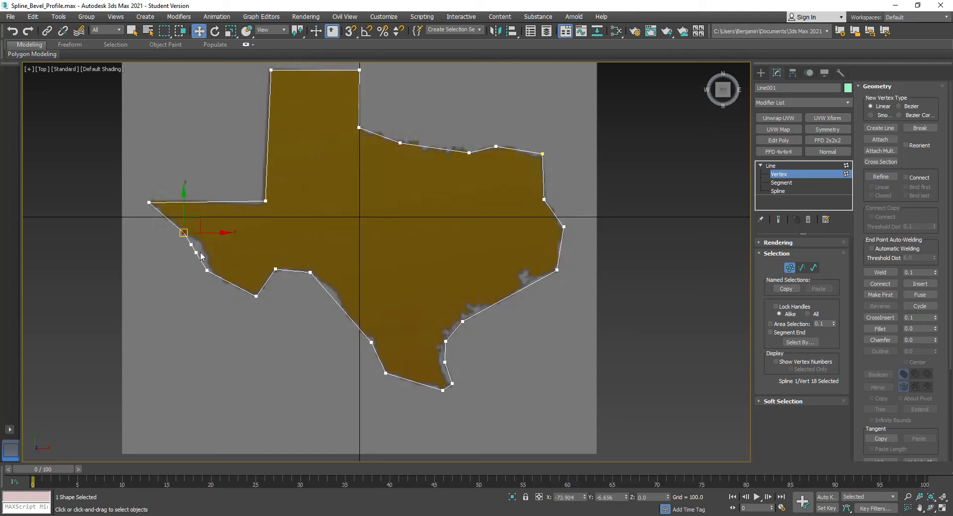
pyautogui.click(197, 254)
pyautogui.moveTo(197, 253)
pyautogui.mouseDown()
pyautogui.moveTo(206, 253)
pyautogui.moveTo(198, 240)
pyautogui.mouseUp()
pyautogui.click(187, 292)
pyautogui.moveTo(206, 273); pyautogui.dragTo(207, 271)
pyautogui.click(180, 309)
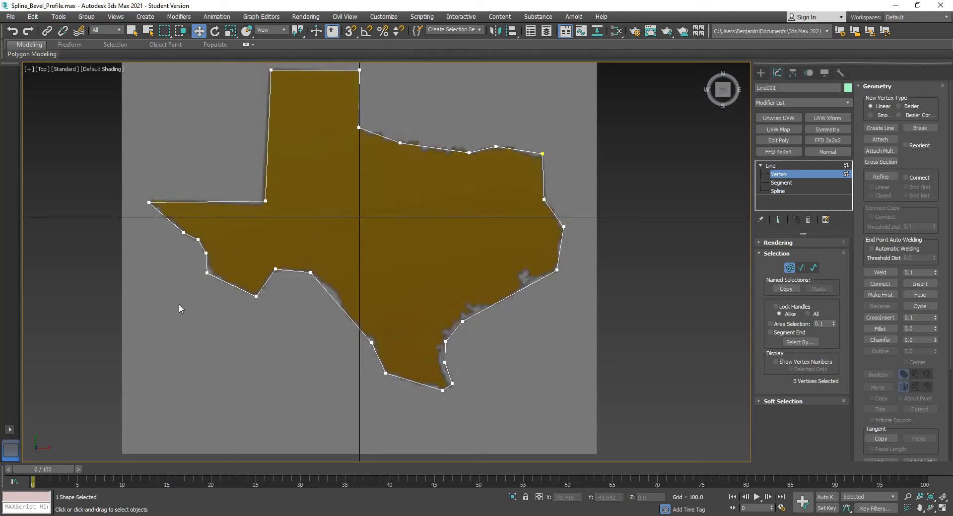
# Step: Adjust the western tip vertex and the inner panhandle corner vertex to the image, and leave vertex editing of the line
pyautogui.click(148, 203)
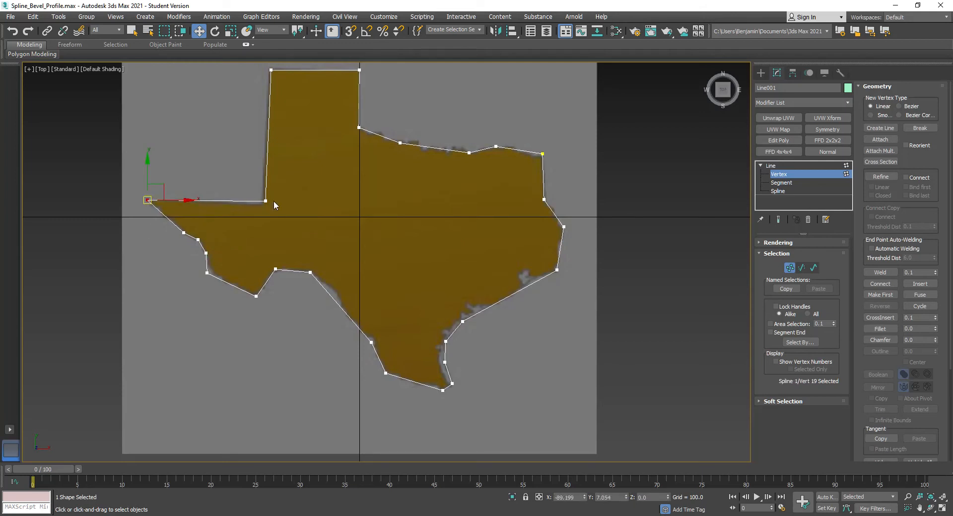
pyautogui.moveTo(266, 200); pyautogui.dragTo(262, 204)
pyautogui.click(401, 217)
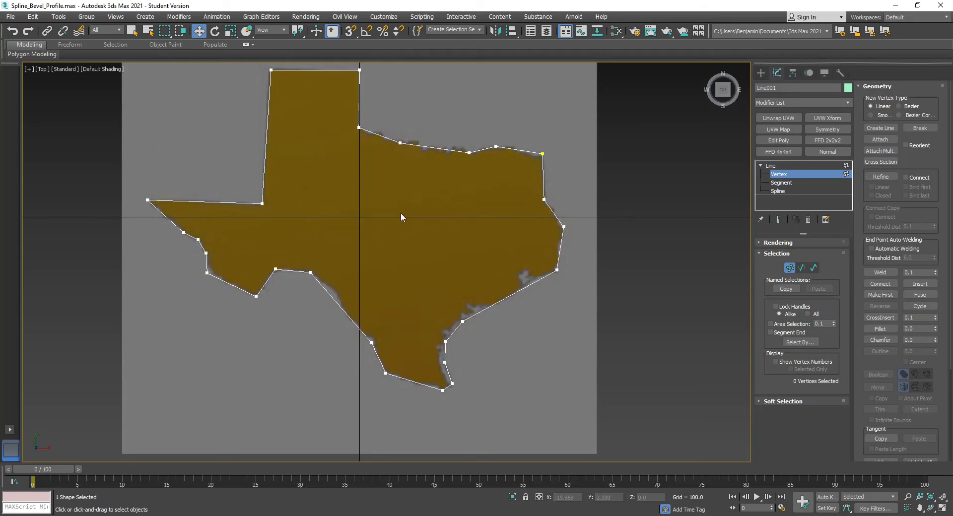
pyautogui.click(772, 165)
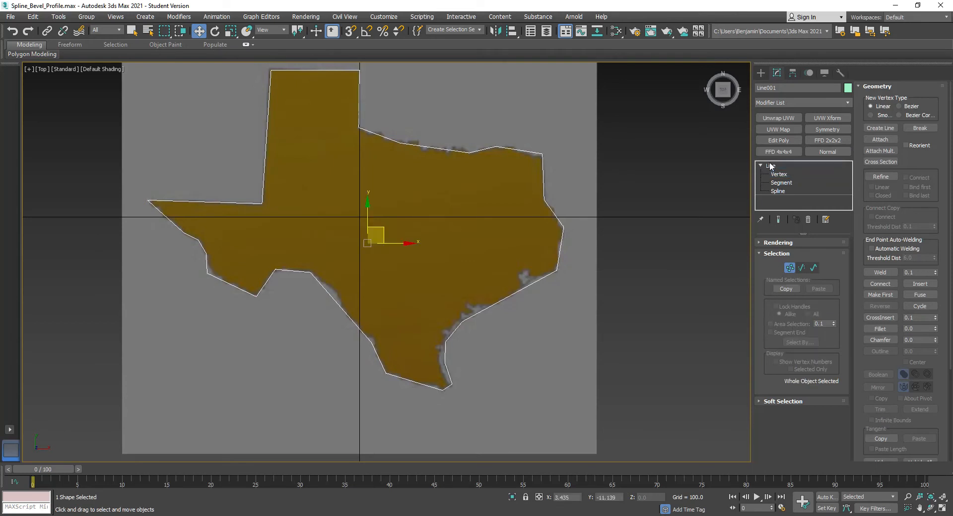
# Step: Restore the four-viewport layout, maximize the Front viewport framed on the Texas spline, and deselect the spline
pyautogui.click(761, 73)
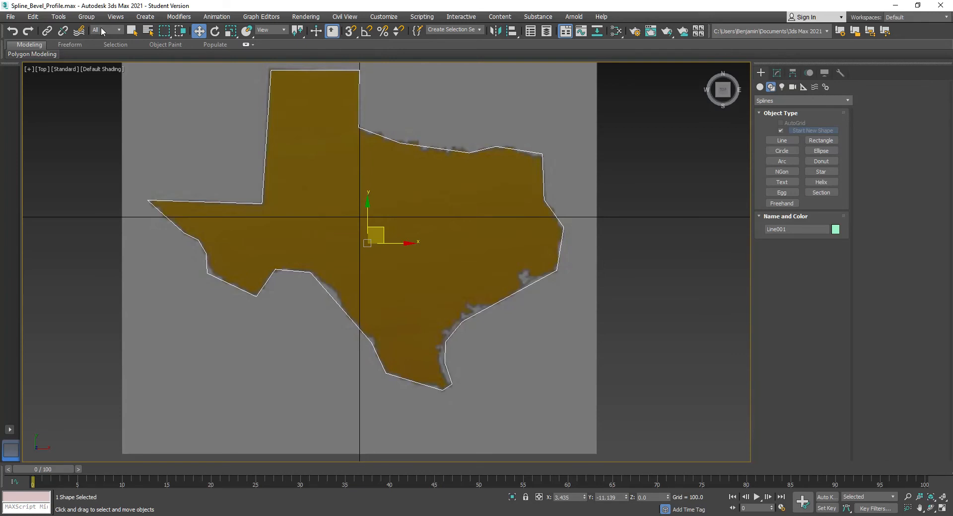
pyautogui.click(29, 69)
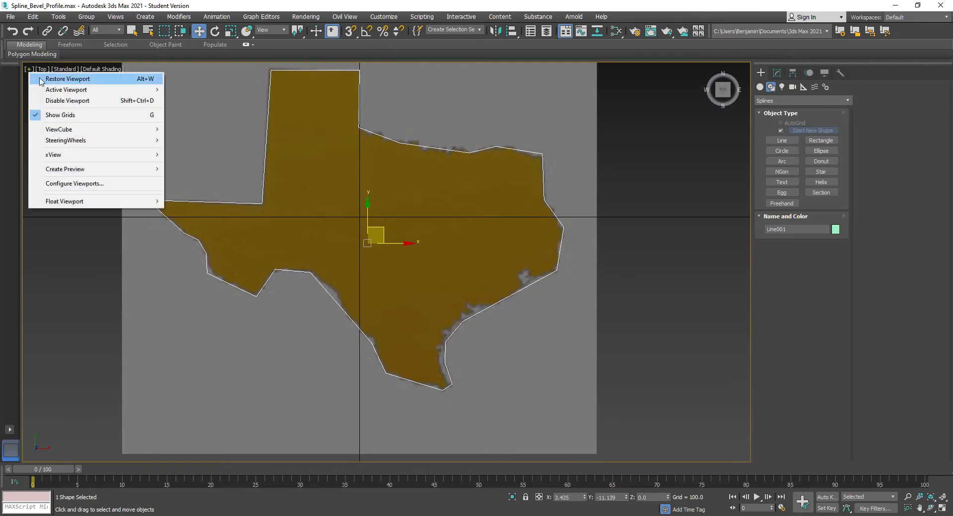
pyautogui.click(44, 77)
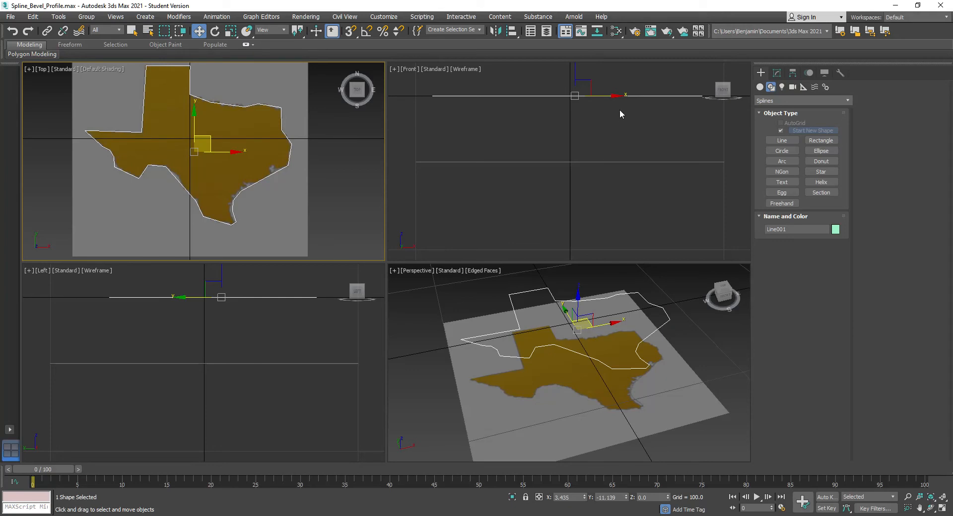
pyautogui.moveTo(526, 96); pyautogui.dragTo(484, 191, button='middle')
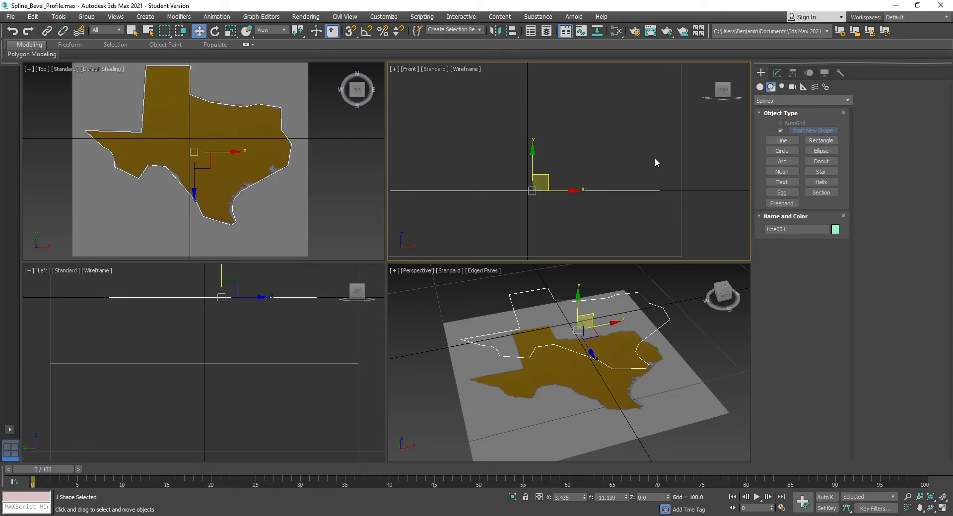
pyautogui.scroll(-2, 655, 158)
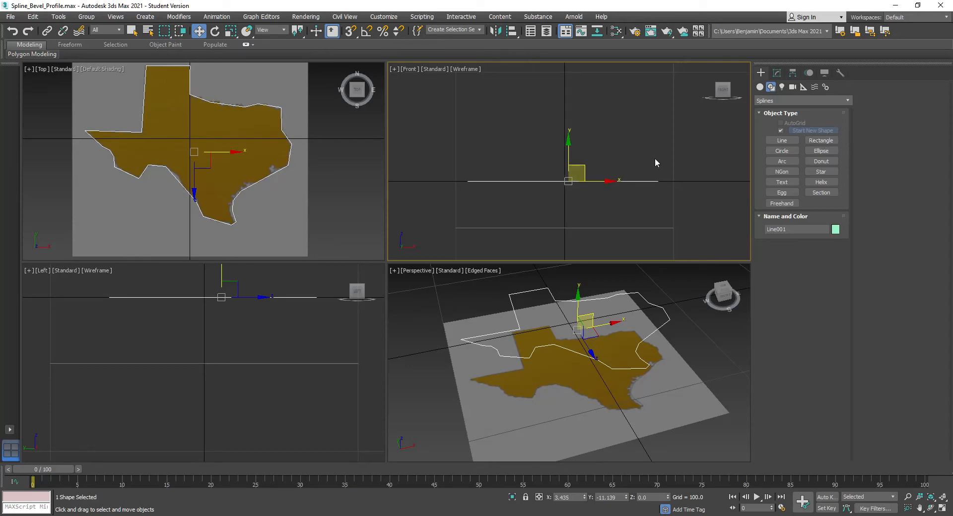
pyautogui.click(396, 69)
pyautogui.click(423, 77)
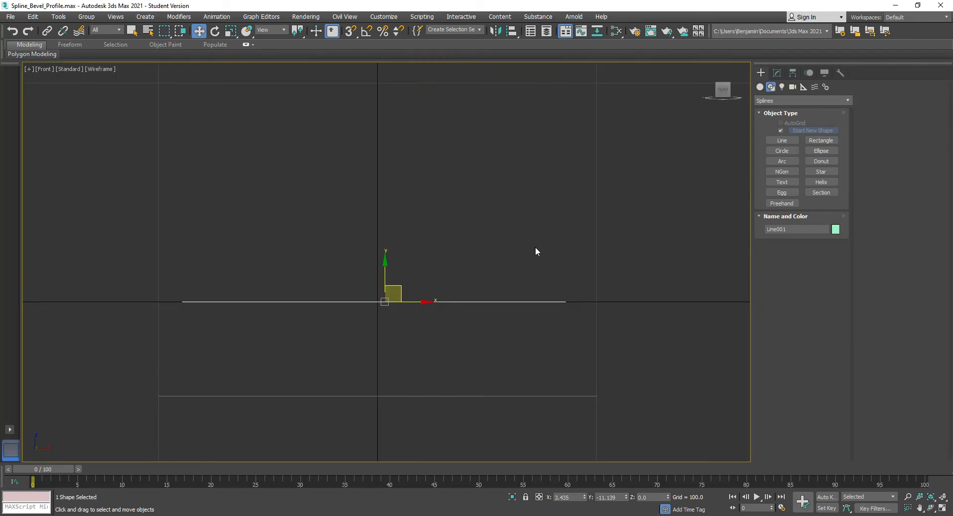
pyautogui.press('z')
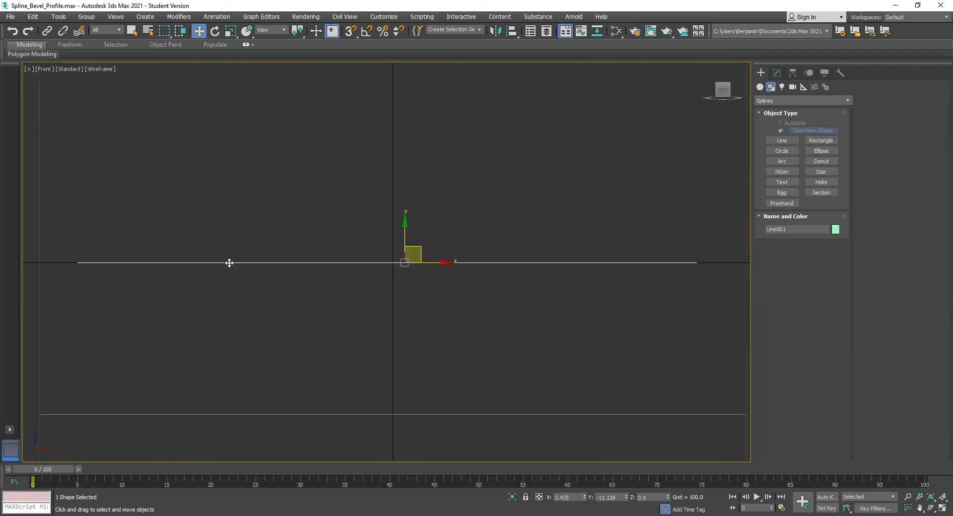
pyautogui.click(633, 239)
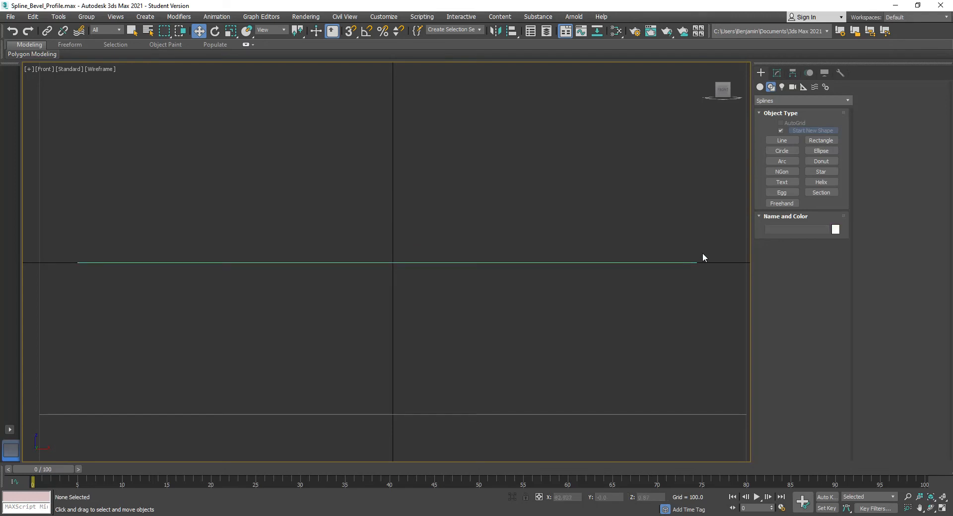
# Step: Draw a rectangle about 9.7 long and 5.2 wide above the Texas line's east end, plus a circle centred on its east edge
pyautogui.click(822, 142)
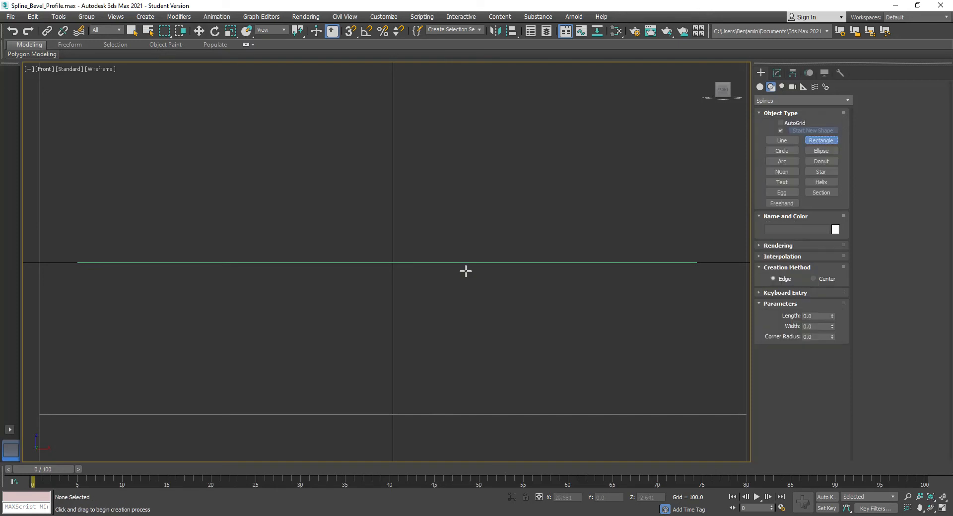
pyautogui.moveTo(662, 220); pyautogui.dragTo(680, 255)
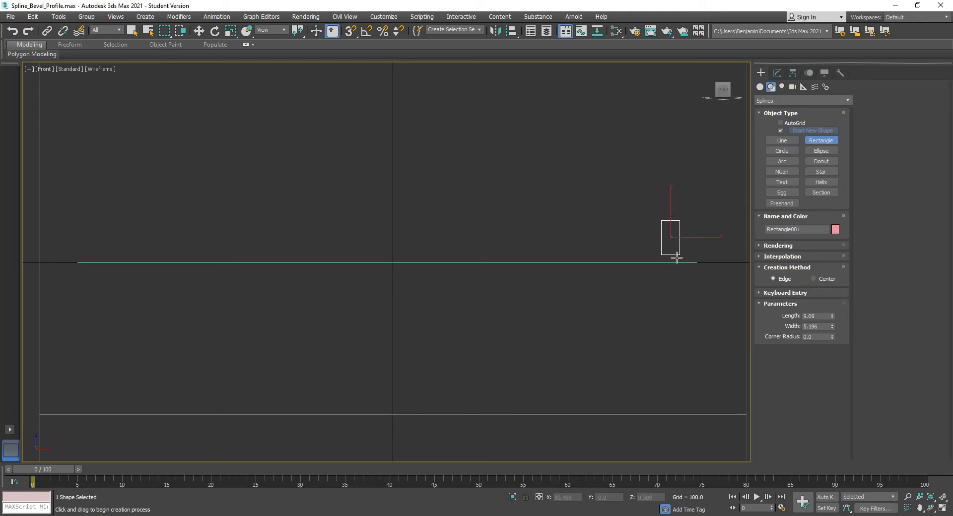
pyautogui.click(782, 151)
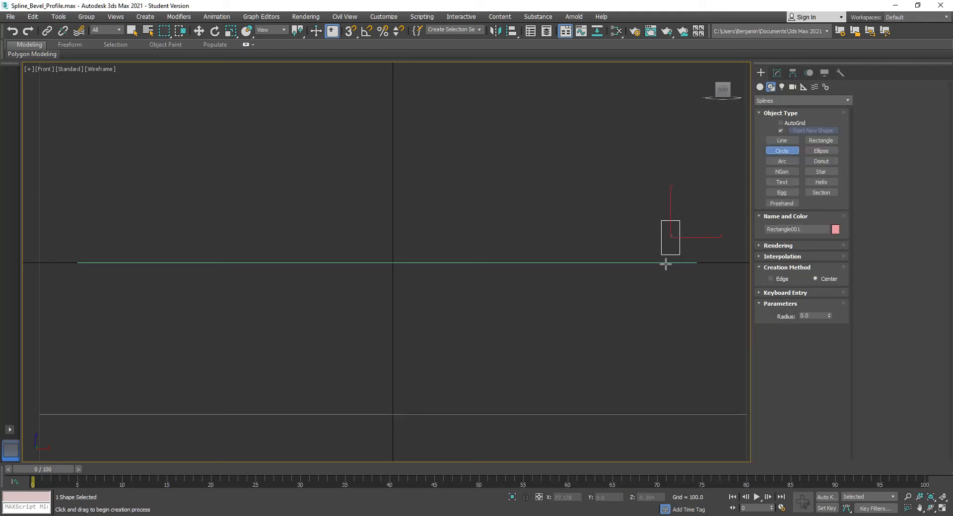
pyautogui.moveTo(680, 238); pyautogui.dragTo(680, 251)
pyautogui.rightClick(647, 328)
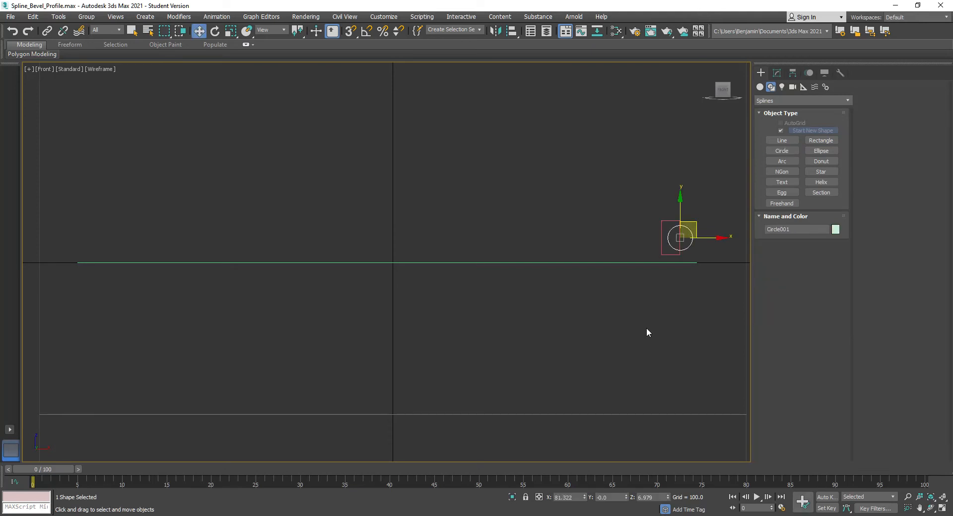
pyautogui.click(666, 314)
pyautogui.scroll(3, 685, 225)
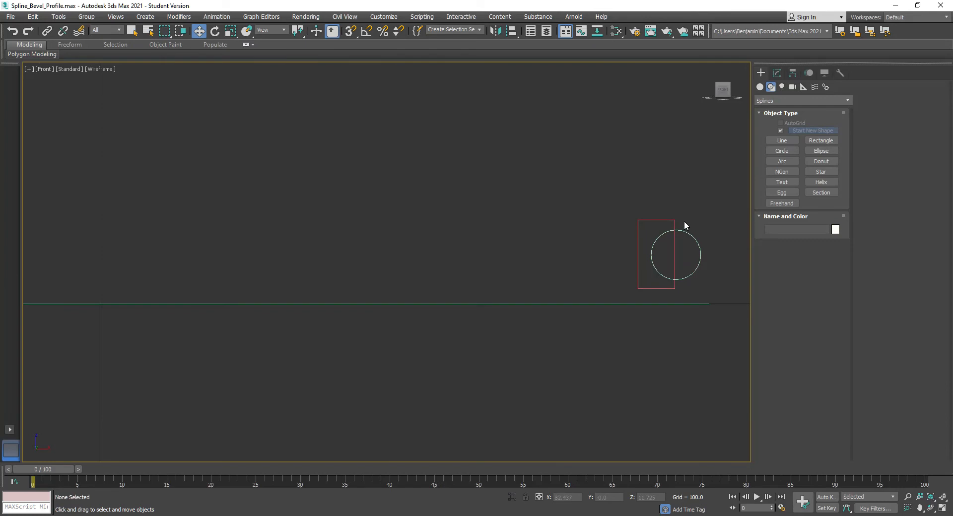
# Step: Convert the rectangle to an Editable Spline and attach the circle to it
pyautogui.click(638, 233)
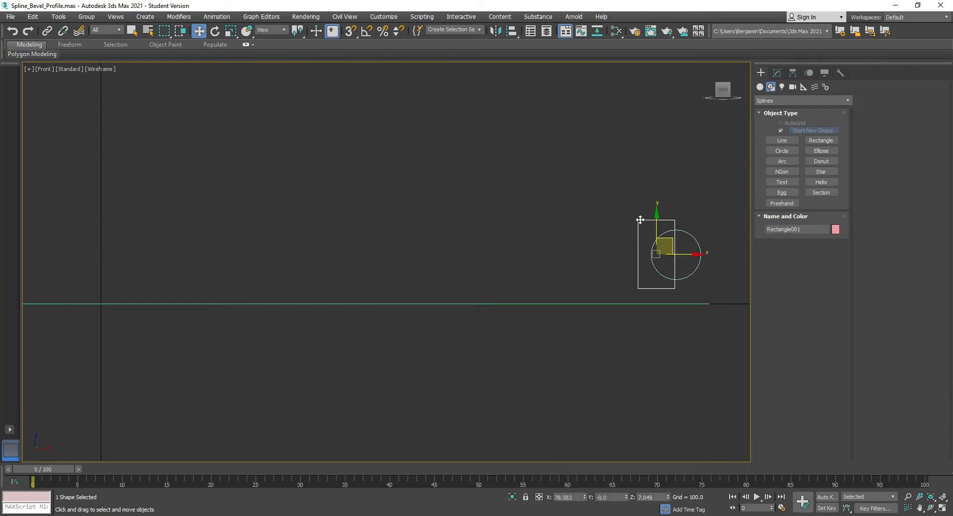
pyautogui.rightClick(639, 219)
pyautogui.moveTo(661, 320)
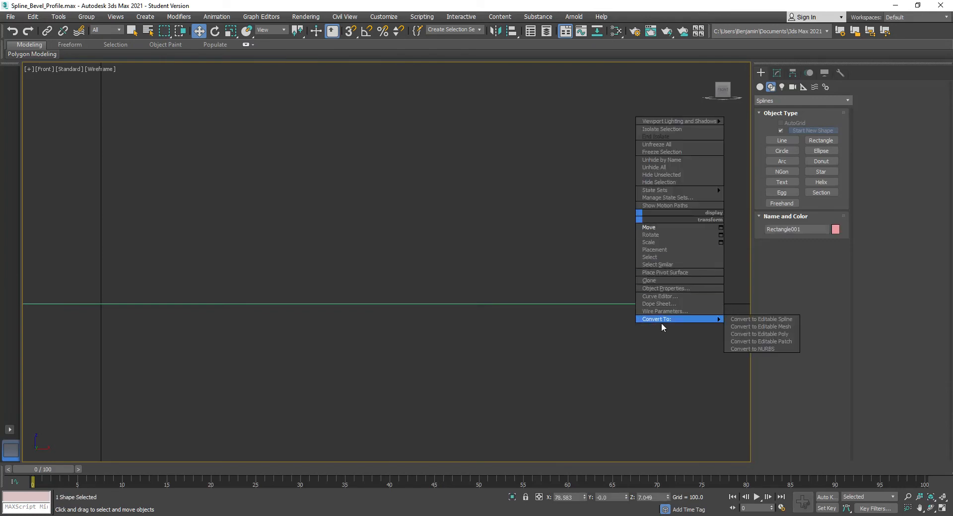
pyautogui.click(740, 319)
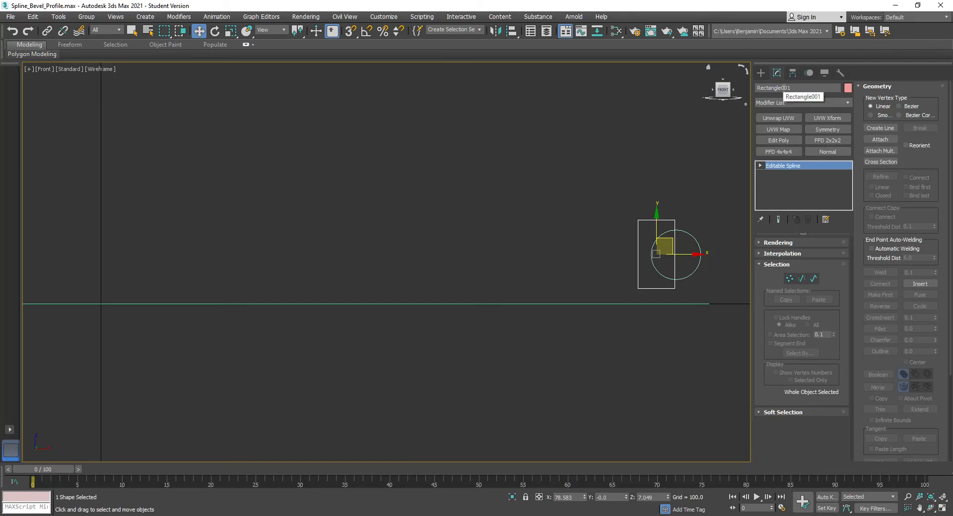
pyautogui.click(881, 139)
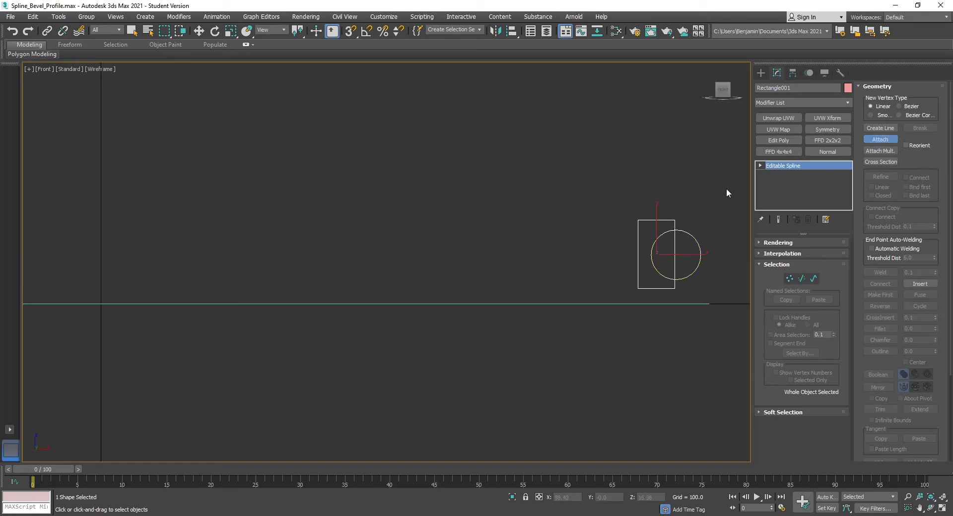
pyautogui.press('w')
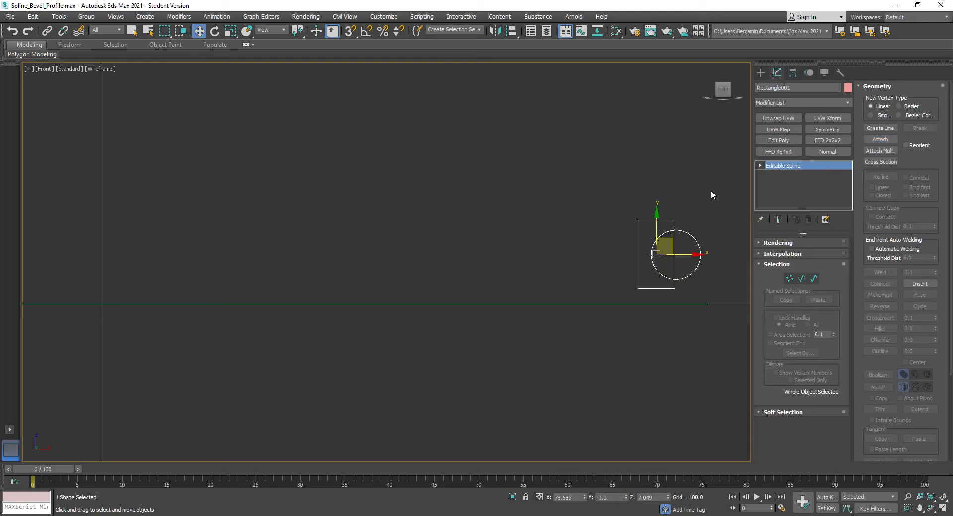
# Step: Select the rectangle at Spline sub-object level and bring the Boolean options into view
pyautogui.click(759, 166)
pyautogui.click(778, 191)
pyautogui.click(650, 220)
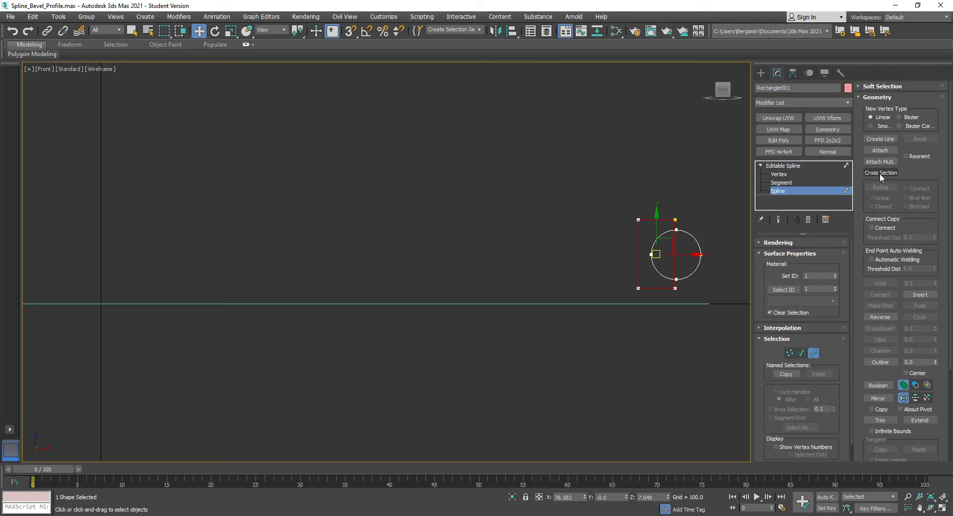
pyautogui.moveTo(859, 375); pyautogui.dragTo(858, 153)
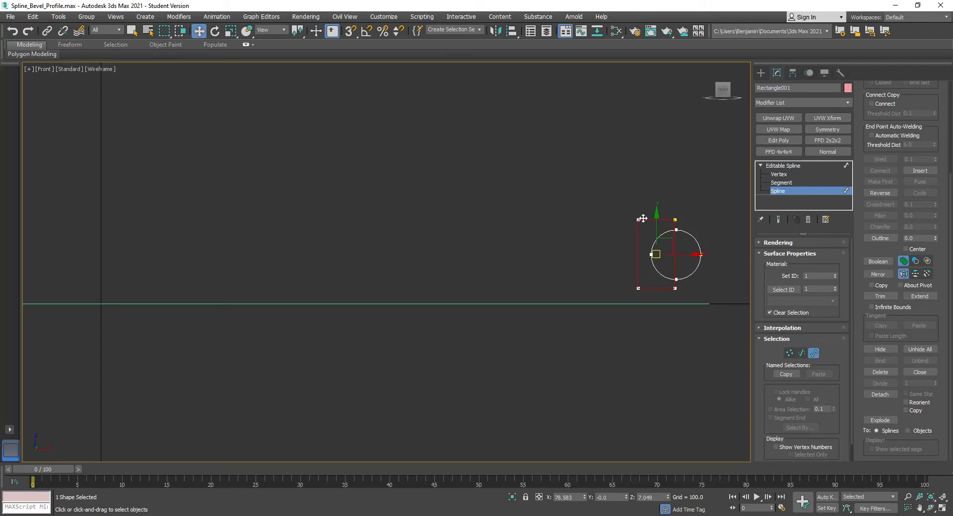
# Step: Try a Boolean Union of the rectangle with the circle, and undo it
pyautogui.click(877, 264)
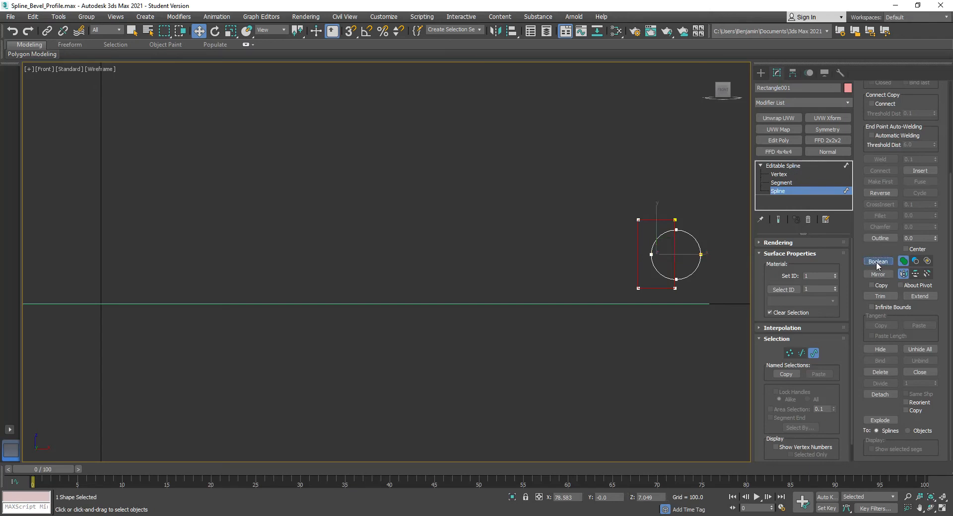
pyautogui.click(691, 234)
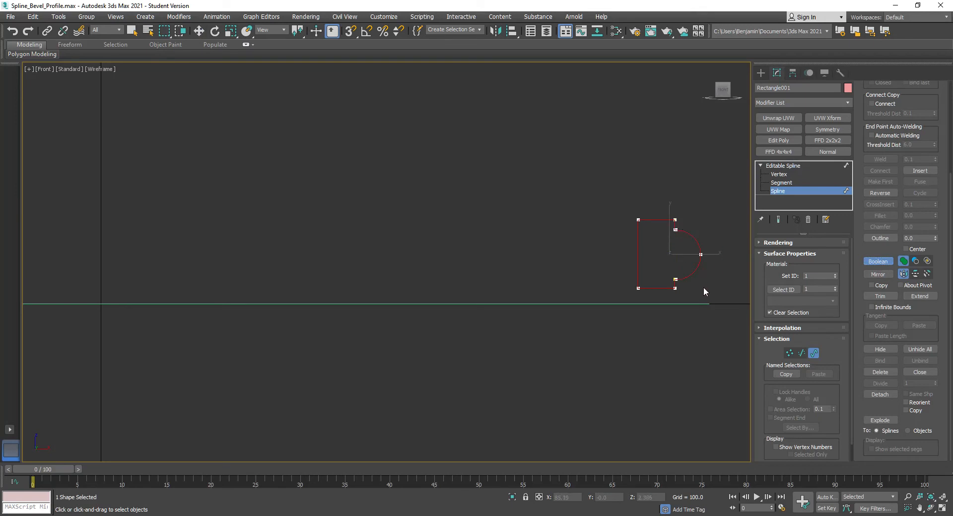
pyautogui.click(13, 32)
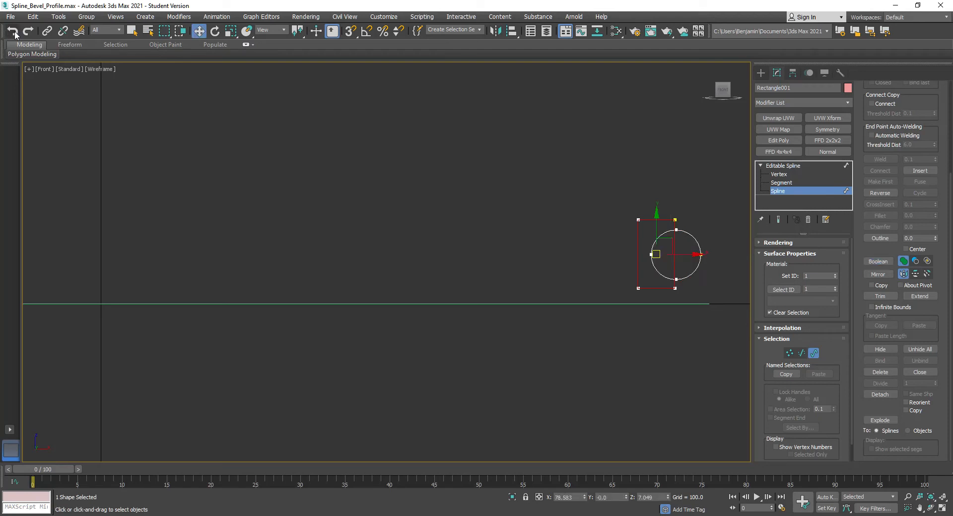
# Step: Try a Boolean Subtraction of the circle from the rectangle, and undo it
pyautogui.click(916, 262)
pyautogui.click(878, 262)
pyautogui.click(698, 243)
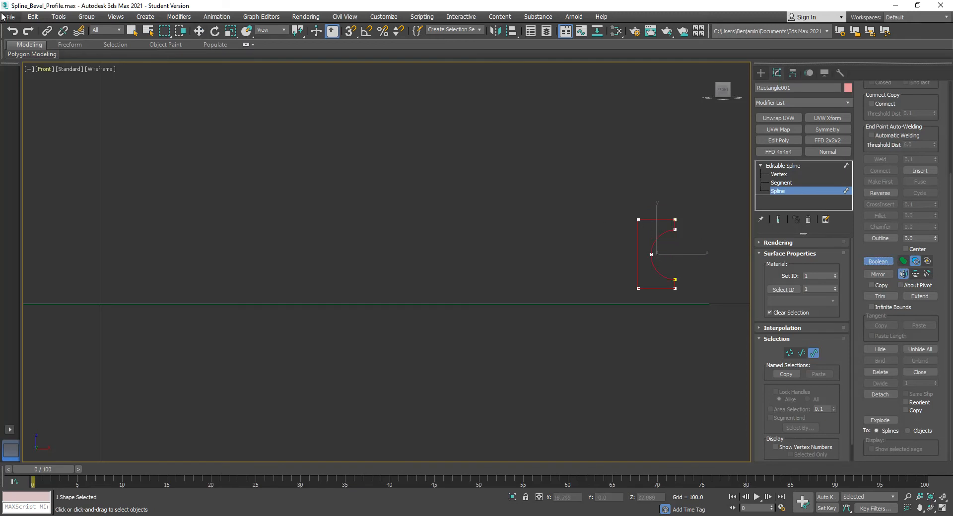
pyautogui.click(15, 33)
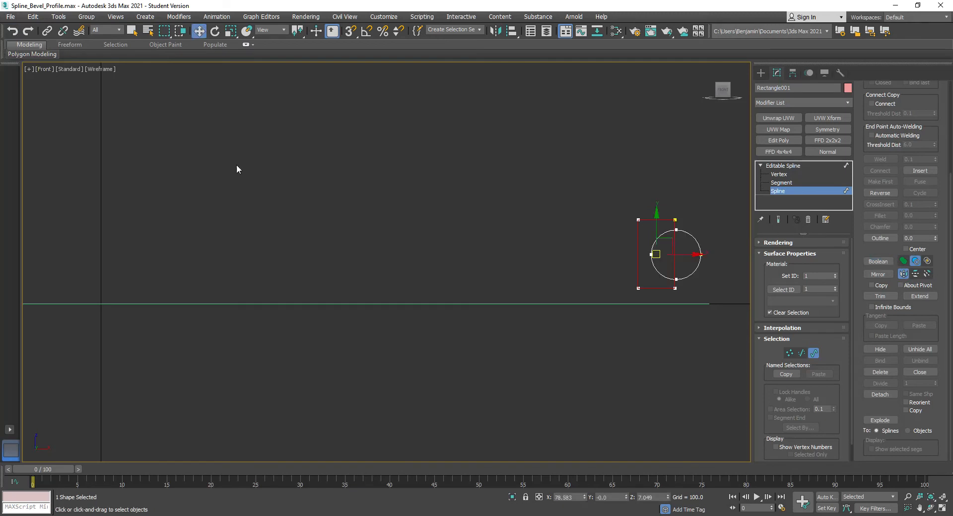
# Step: Try a Boolean Intersection of the rectangle with the circle, and undo it
pyautogui.click(928, 262)
pyautogui.click(878, 262)
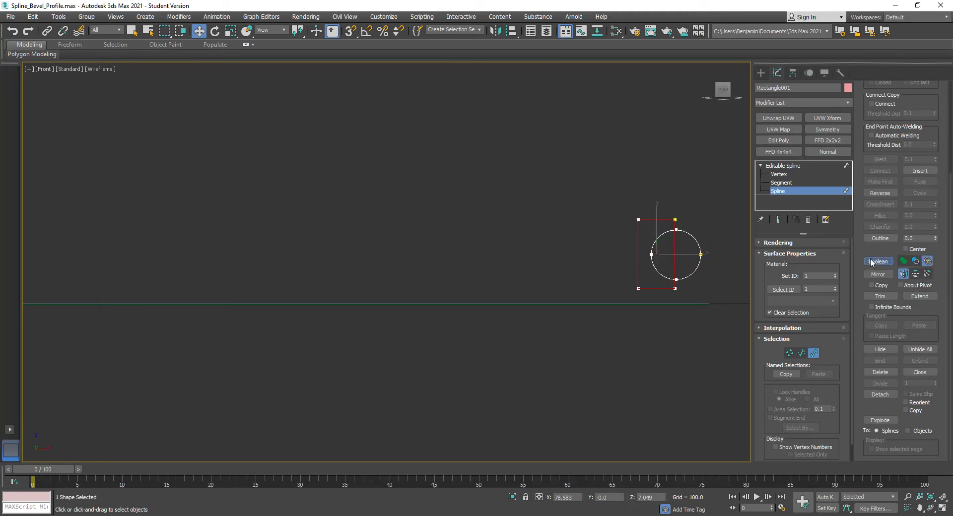
pyautogui.click(698, 244)
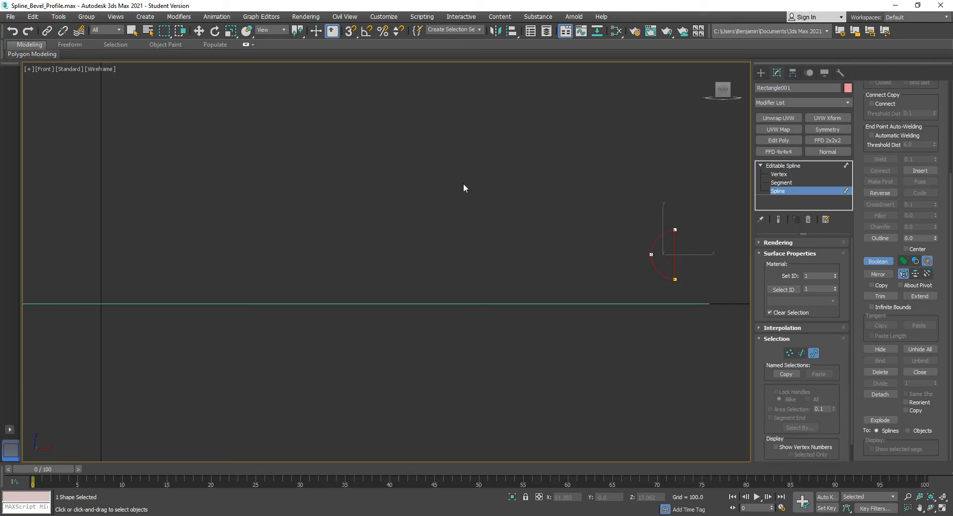
pyautogui.click(12, 31)
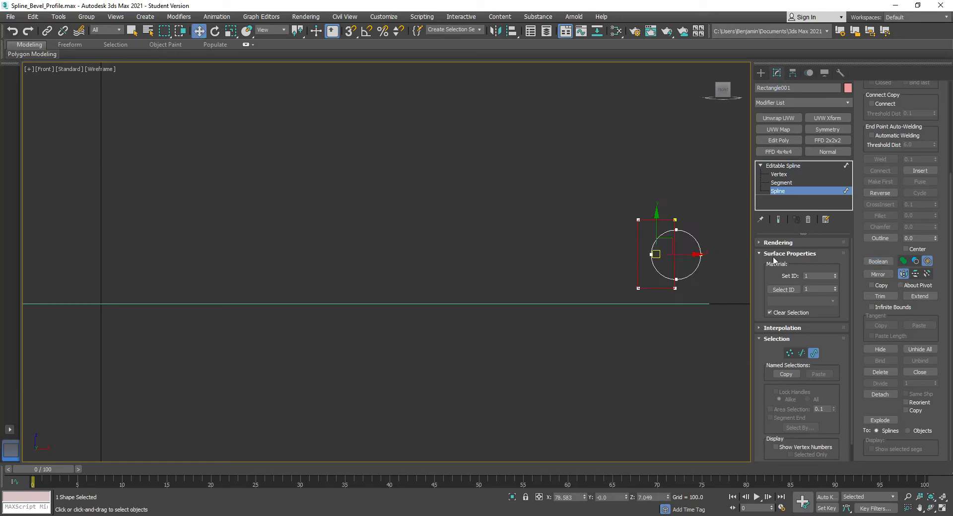
# Step: Subtract the circle from the rectangle with a Boolean and return to the Editable Spline object level
pyautogui.click(916, 261)
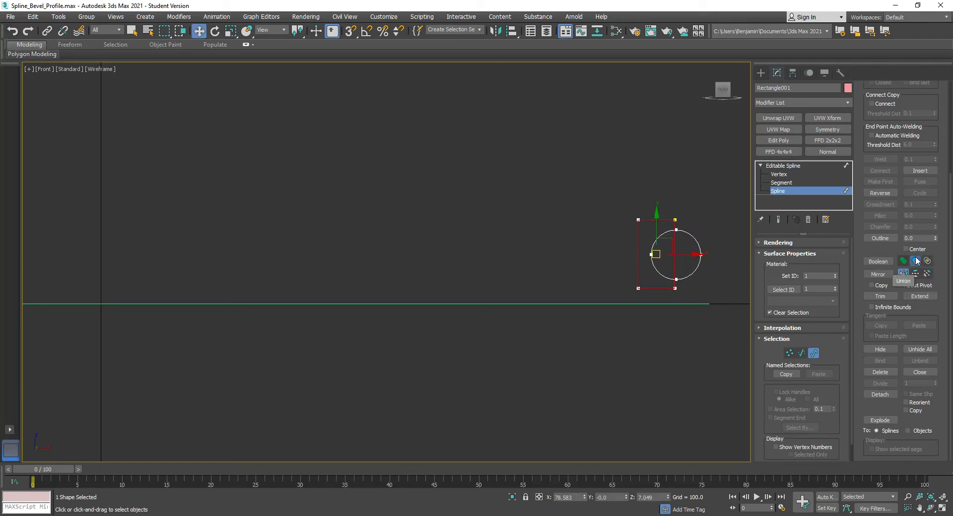
pyautogui.click(877, 262)
pyautogui.click(691, 234)
pyautogui.press('w')
pyautogui.click(700, 215)
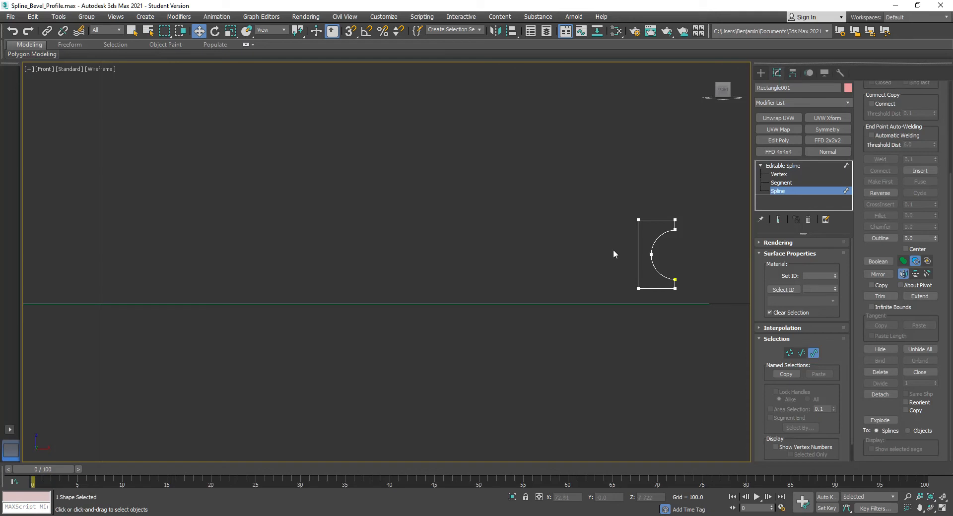
pyautogui.click(780, 166)
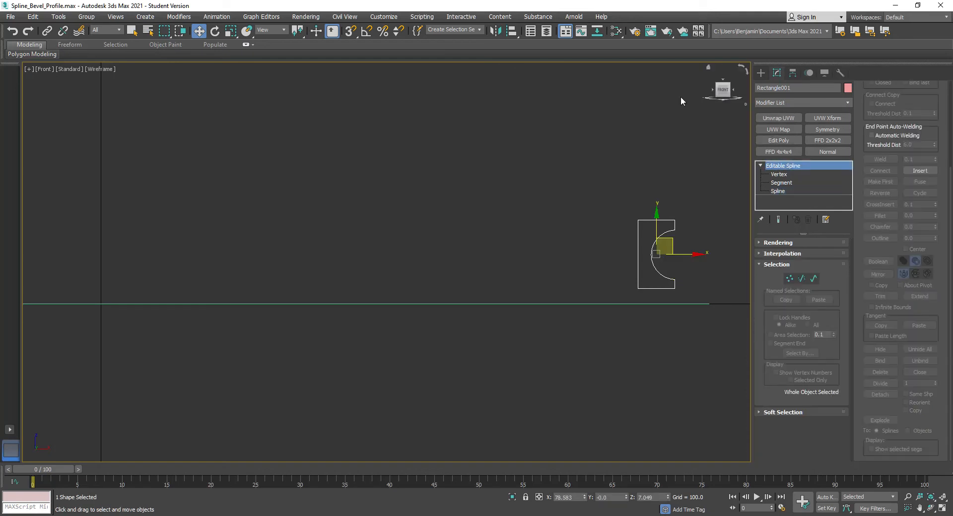
# Step: Return to the four-viewport layout and rename the traced state outline as Texas
pyautogui.click(28, 69)
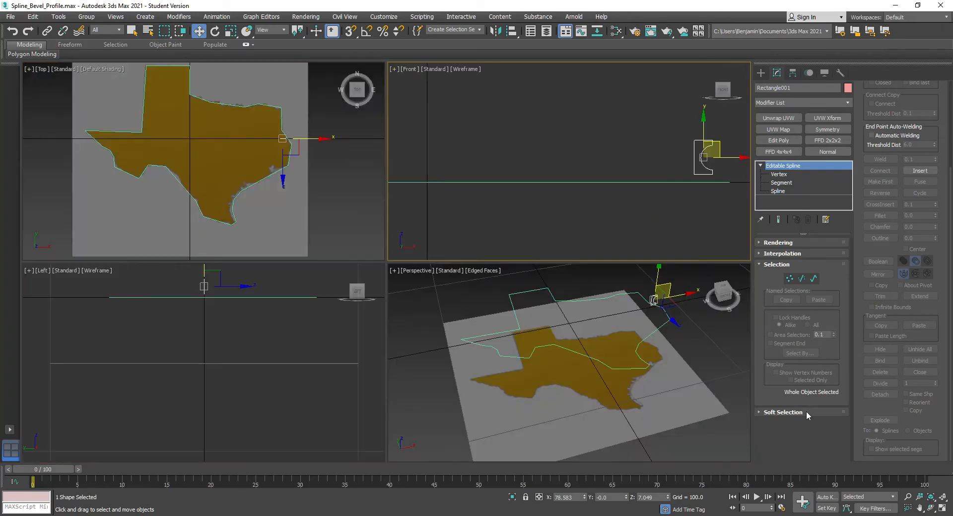
pyautogui.click(571, 273)
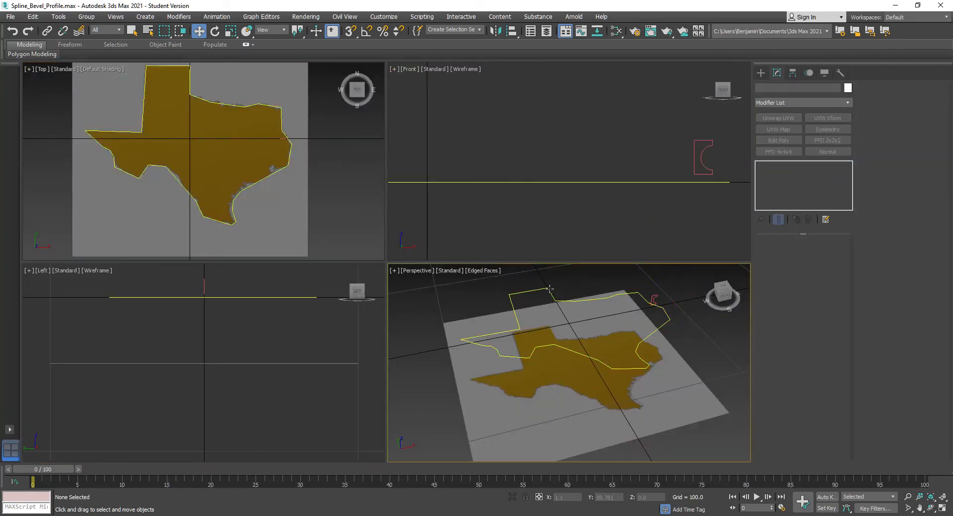
pyautogui.click(550, 288)
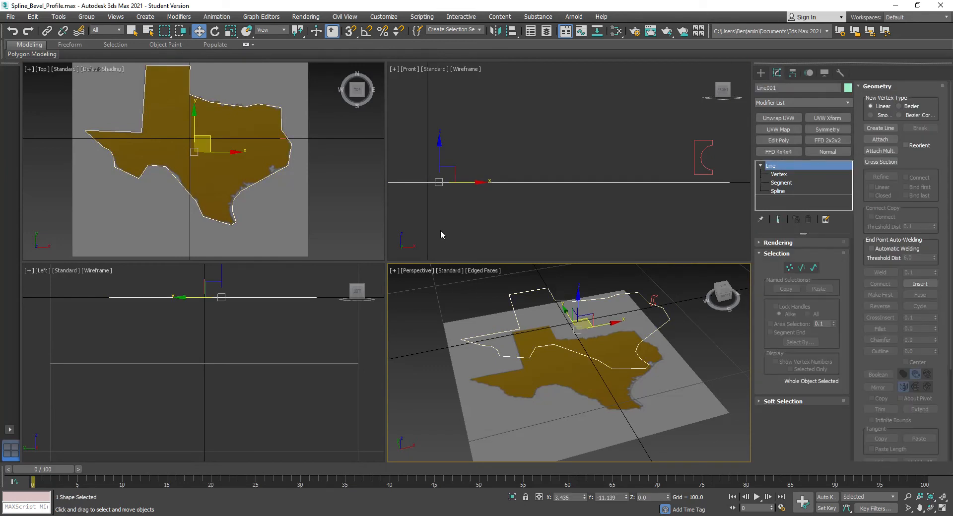
pyautogui.click(797, 88)
pyautogui.write('Texas')
pyautogui.press('Return')
# Step: Apply a Bevel Profile modifier to Texas, set it to Classic, and pick the notched rectangle as its profile
pyautogui.click(807, 101)
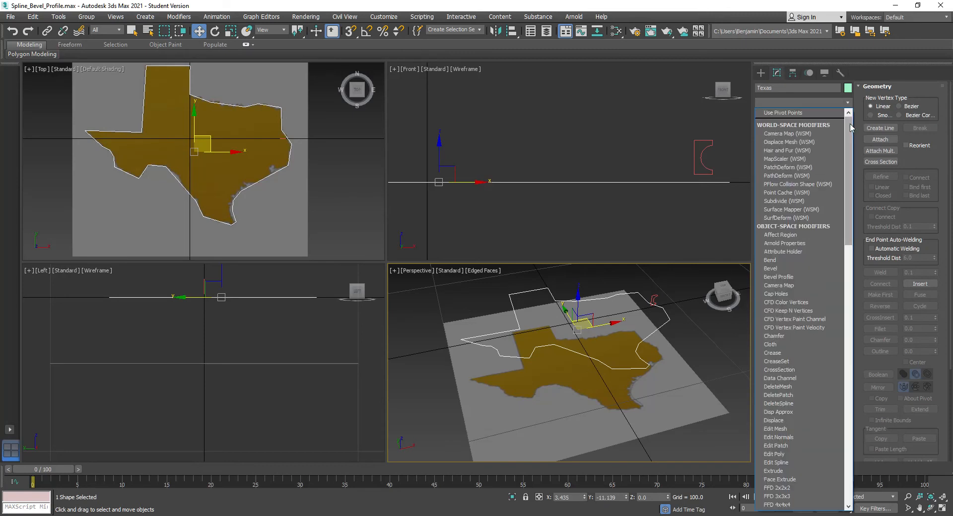
pyautogui.click(776, 277)
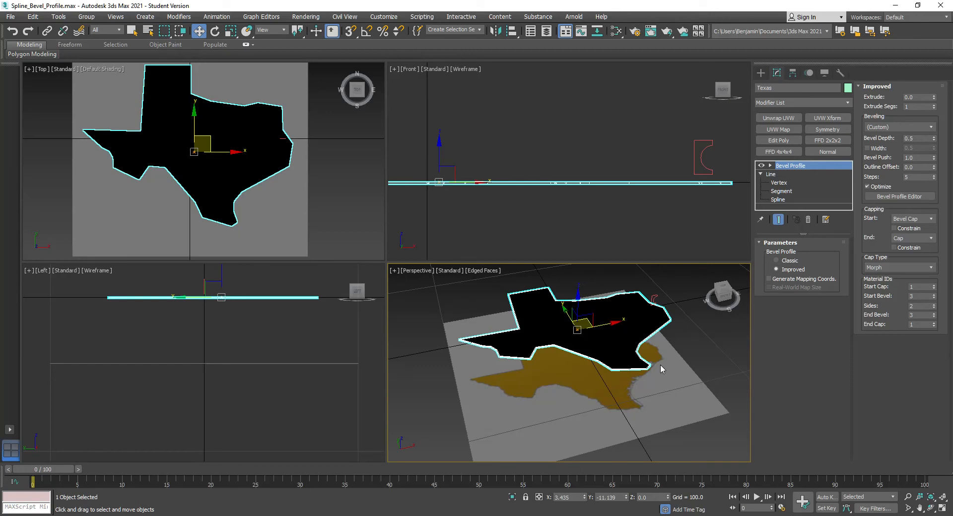
pyautogui.click(778, 261)
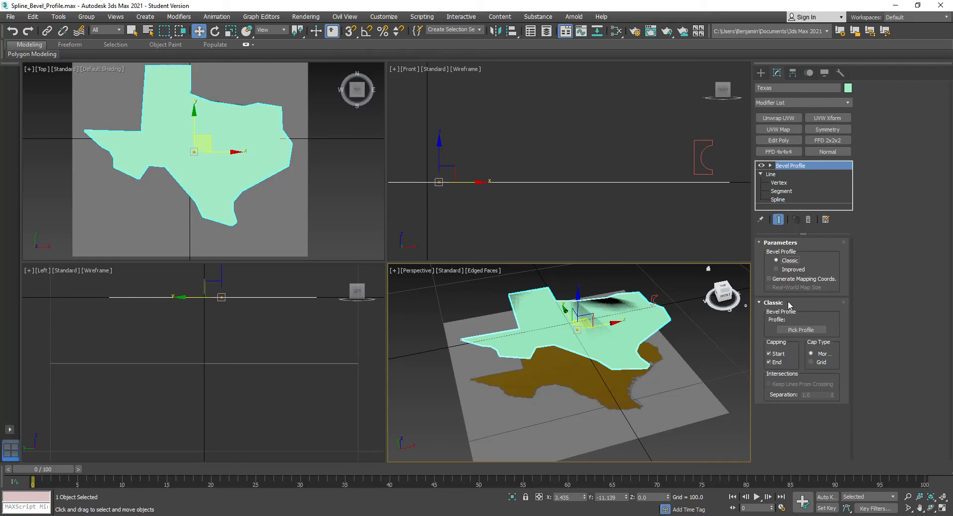
pyautogui.click(787, 331)
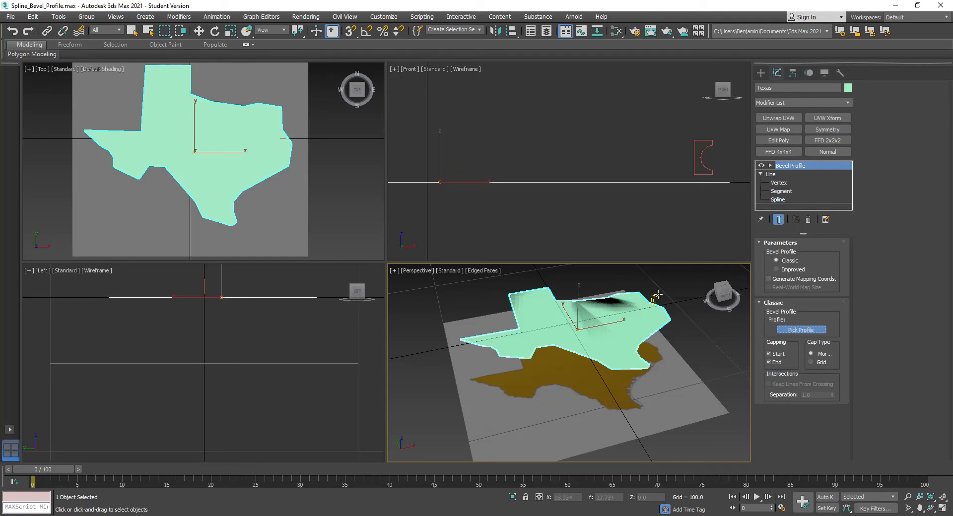
pyautogui.click(695, 140)
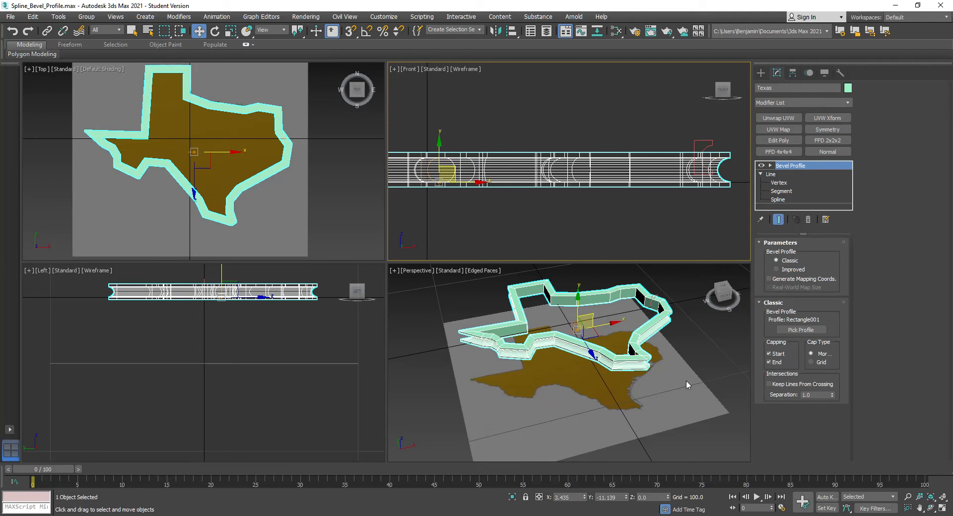
# Step: Move the notched rectangle clear above the bevelled outline in the Front viewport and rename it Ref_Shape
pyautogui.click(712, 141)
pyautogui.moveTo(714, 141); pyautogui.dragTo(671, 87)
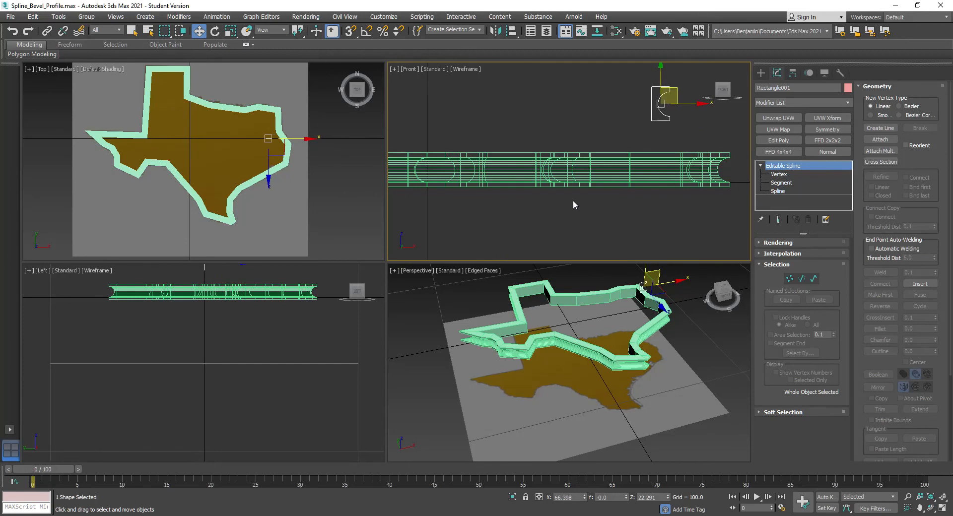
pyautogui.click(798, 88)
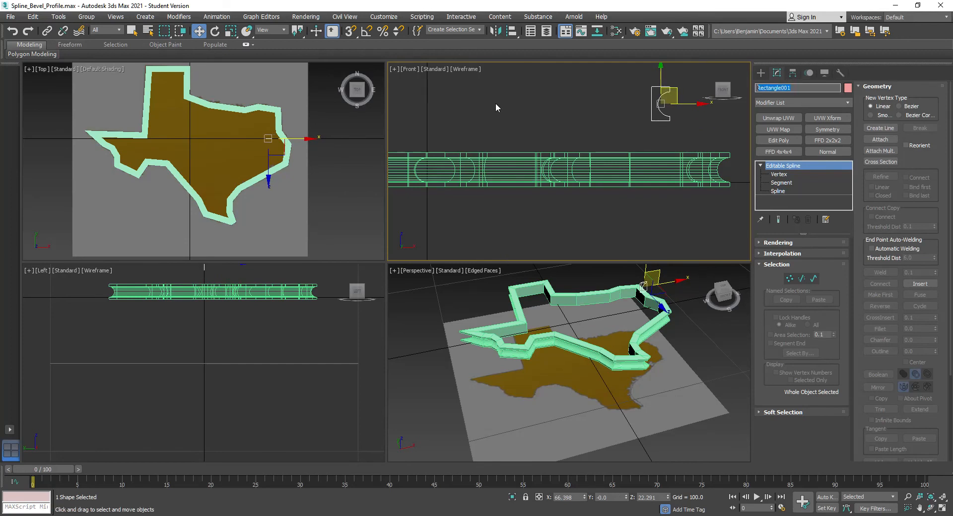
pyautogui.write('Ref_Shape')
pyautogui.press('Return')
# Step: Examine the bevelled Texas border up close and compare its cross-section with Ref_Shape
pyautogui.click(589, 314)
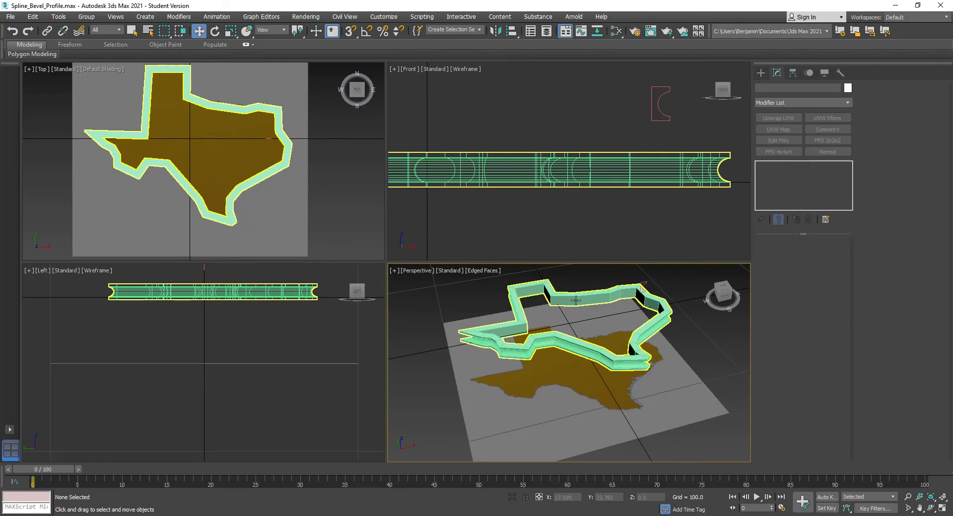
pyautogui.click(576, 300)
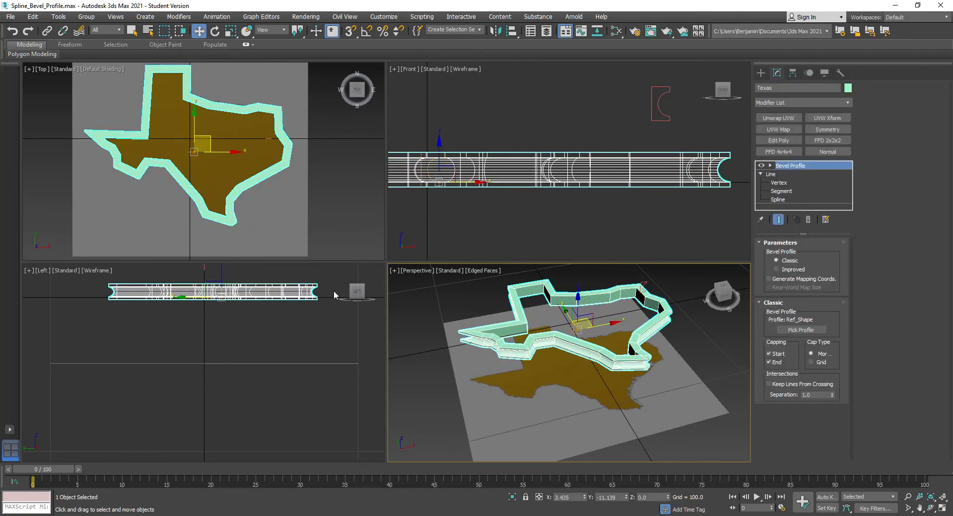
pyautogui.scroll(4, 523, 339)
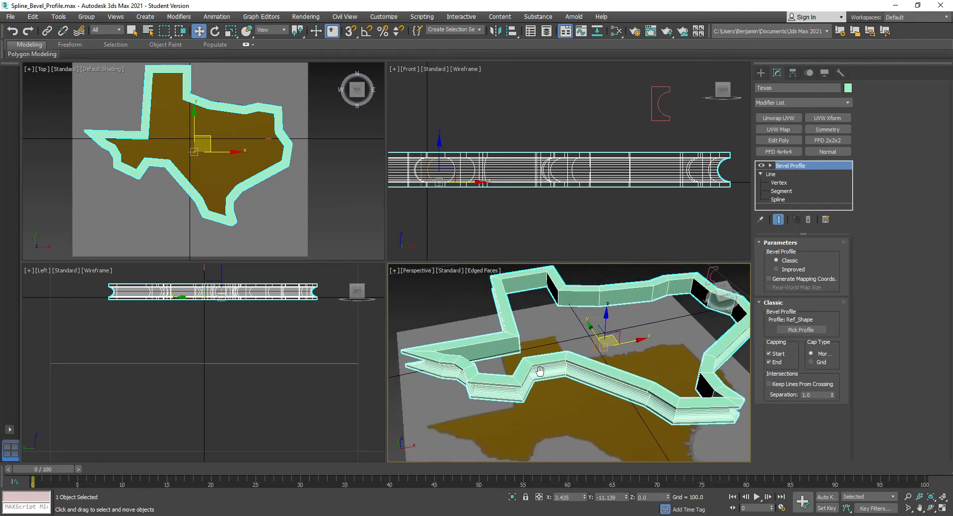
pyautogui.click(932, 508)
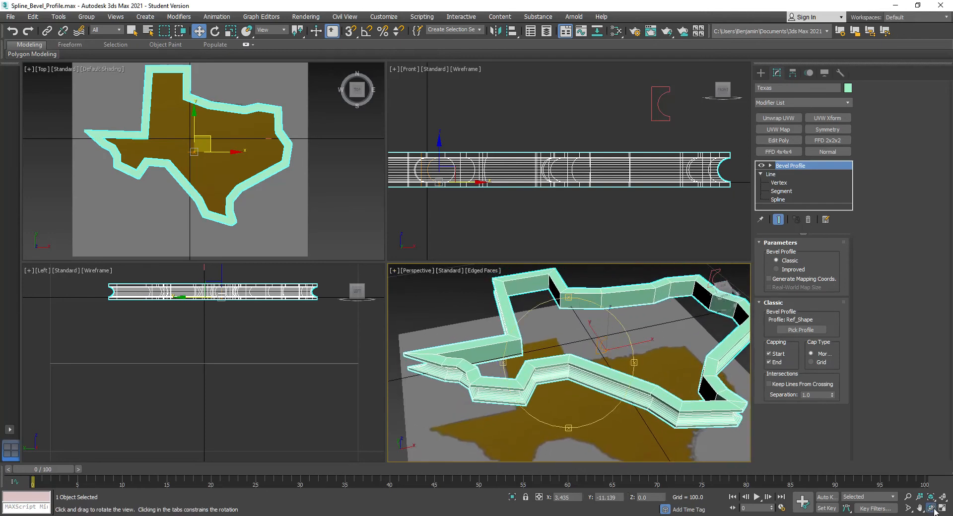
pyautogui.moveTo(560, 367)
pyautogui.mouseDown()
pyautogui.moveTo(567, 316)
pyautogui.moveTo(565, 360)
pyautogui.mouseUp()
pyautogui.press('w')
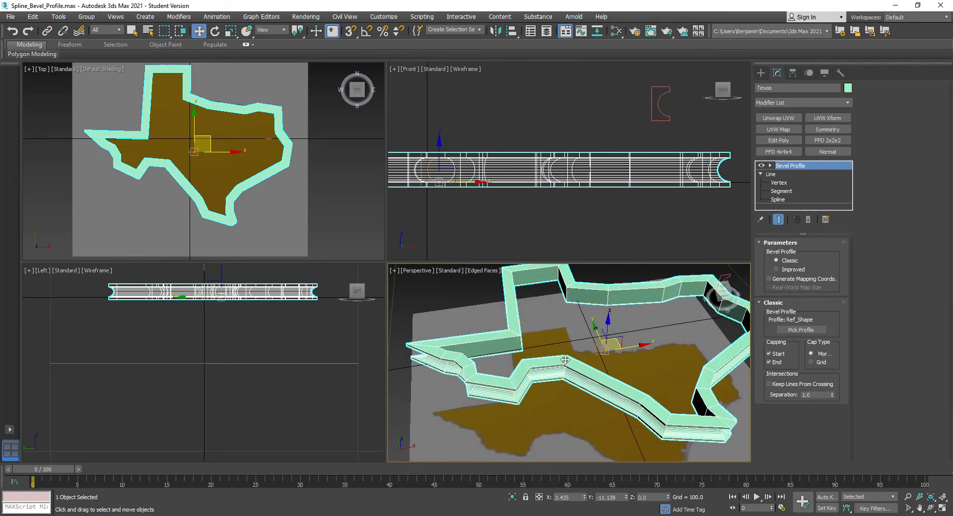
pyautogui.click(581, 77)
pyautogui.moveTo(642, 113); pyautogui.dragTo(643, 113)
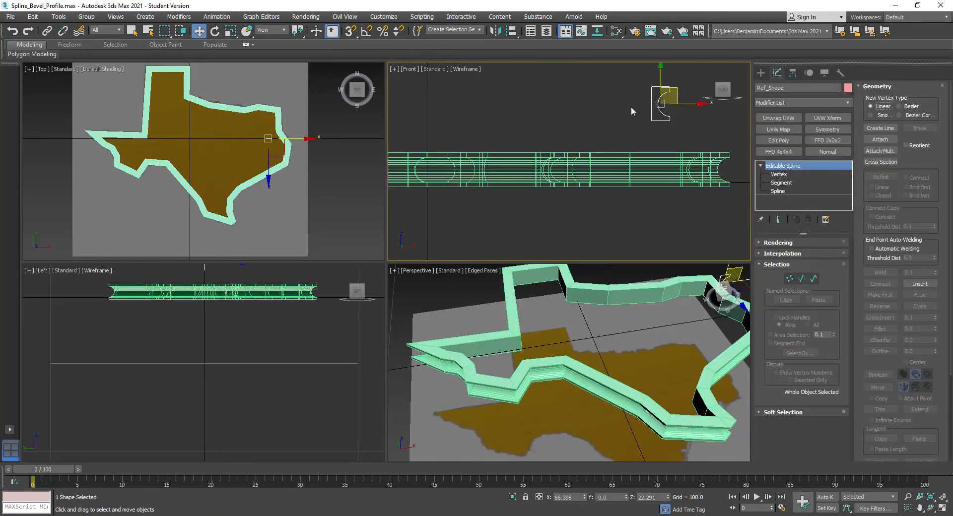
pyautogui.click(604, 296)
pyautogui.scroll(-2, 587, 127)
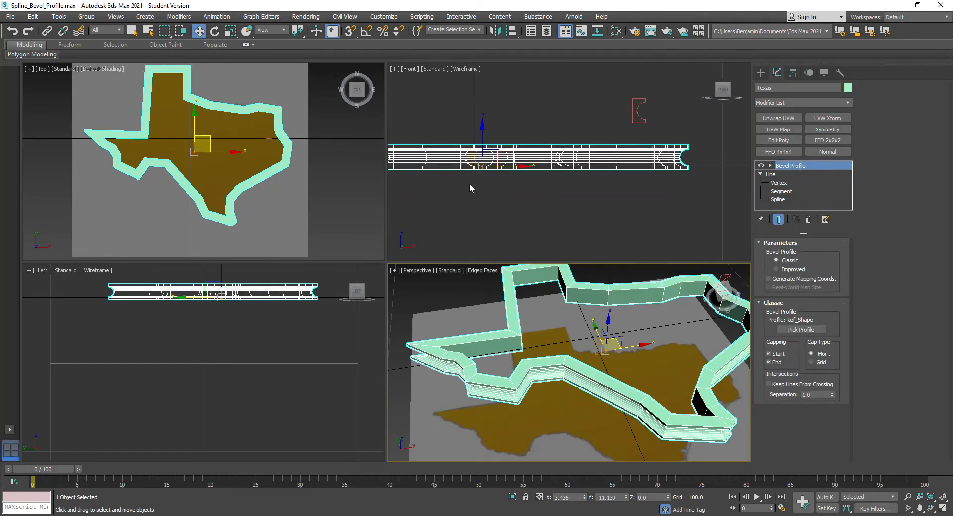
pyautogui.scroll(-3, 509, 342)
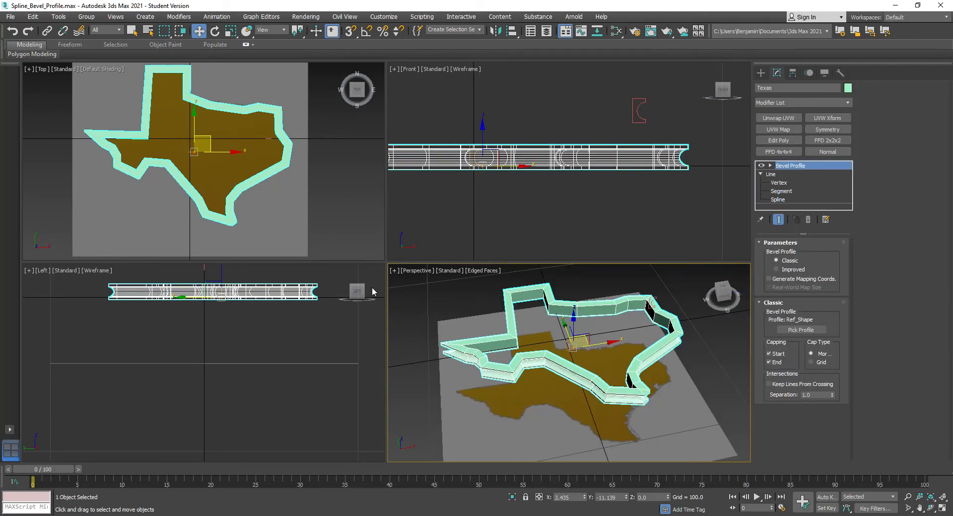
pyautogui.scroll(5, 116, 158)
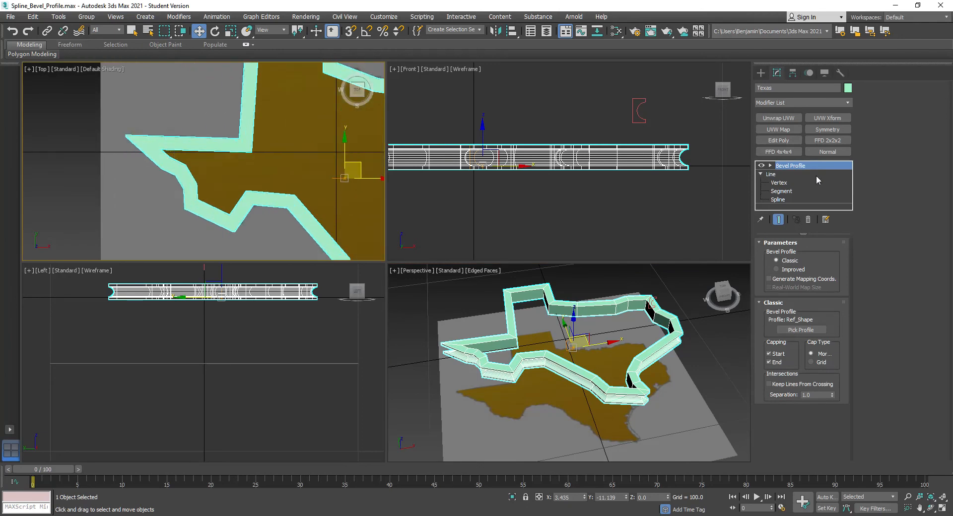
# Step: At the Line's Vertex level with the end result shown, try moving a south-western border vertex against its neighbouring vertex
pyautogui.click(780, 183)
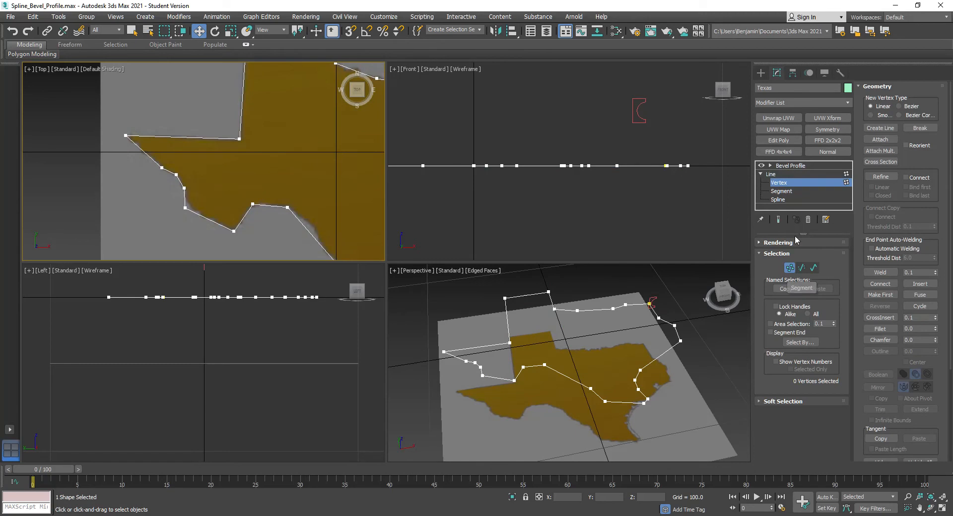
pyautogui.click(778, 219)
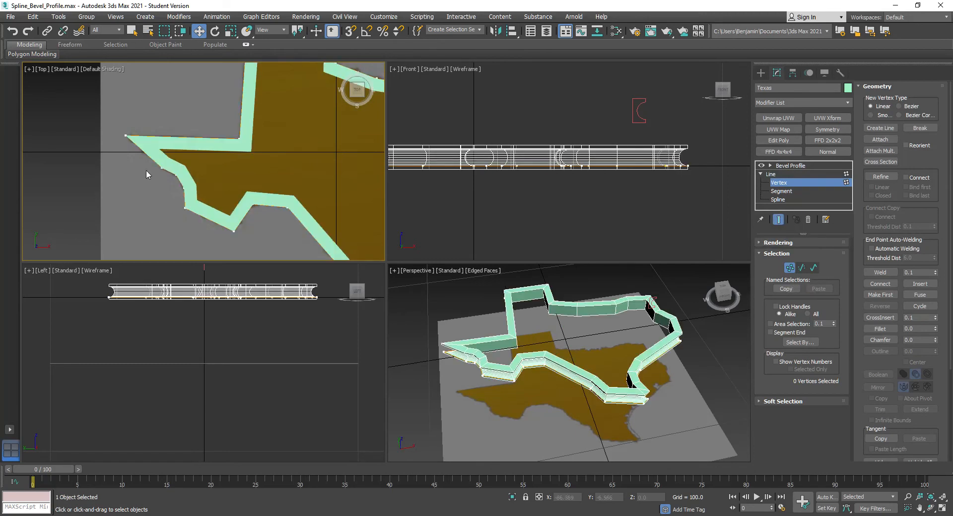
pyautogui.click(252, 205)
pyautogui.moveTo(251, 204); pyautogui.dragTo(288, 206)
# Step: Inspect how the two close vertices affect the bevel, switching the end result off and back on
pyautogui.scroll(-2, 289, 206)
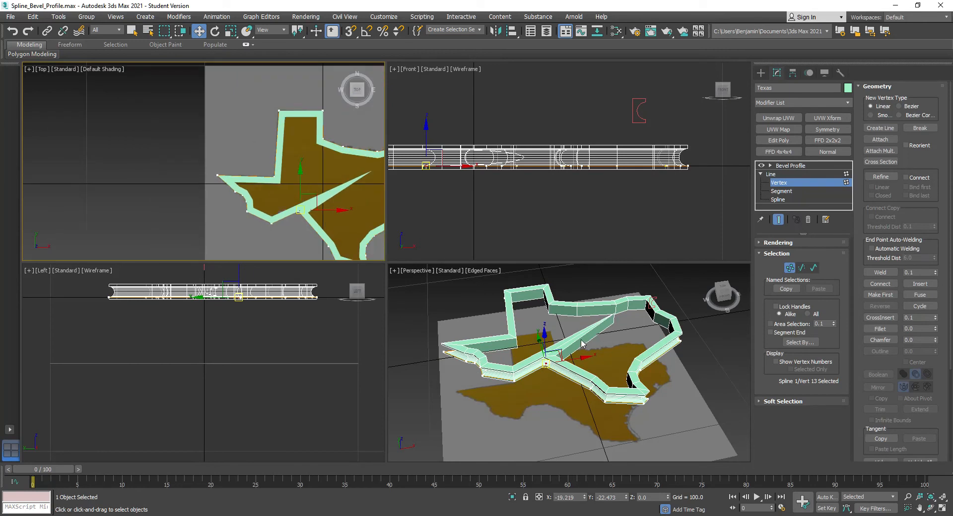
pyautogui.scroll(4, 298, 211)
pyautogui.moveTo(335, 227); pyautogui.dragTo(257, 207, button='middle')
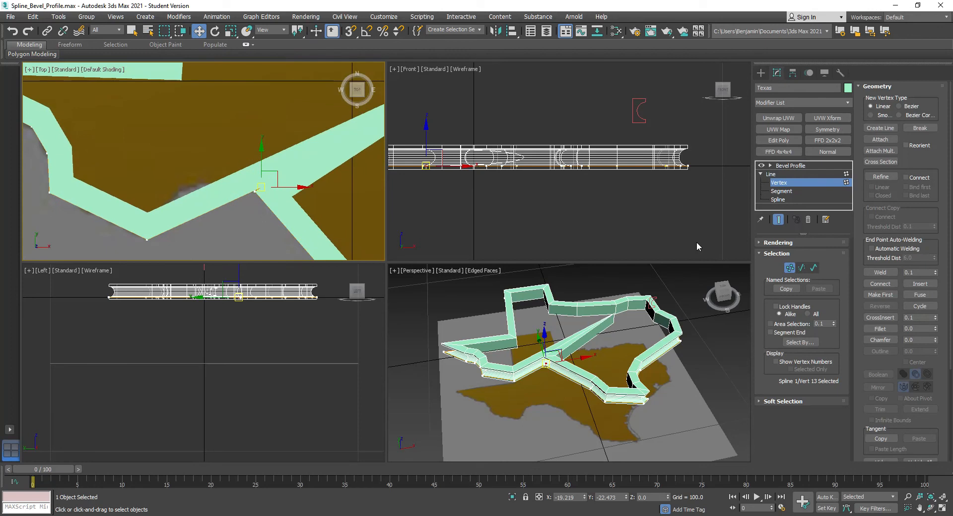
pyautogui.click(778, 222)
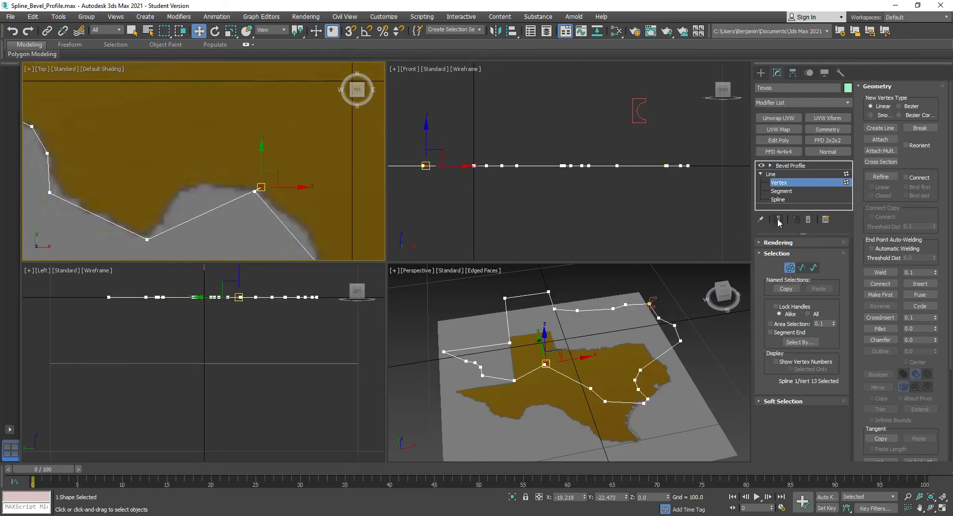
pyautogui.scroll(3, 271, 173)
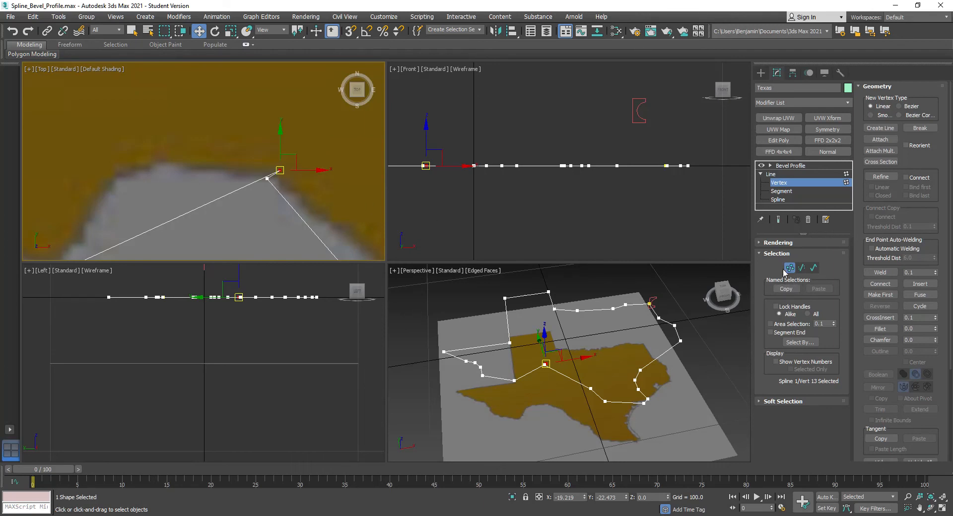
pyautogui.click(779, 219)
pyautogui.scroll(-4, 246, 186)
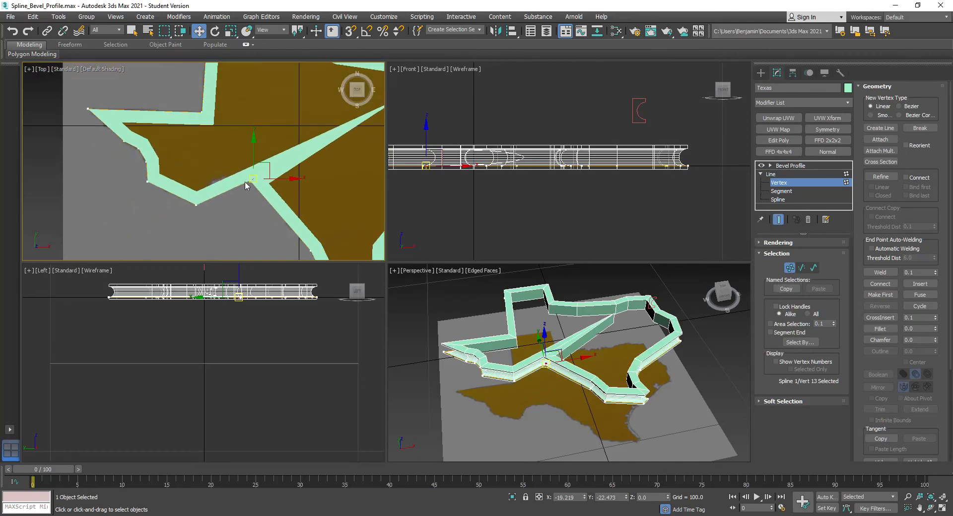
# Step: Undo the vertex moves, deselect the vertex, and return to the Bevel Profile modifier level
pyautogui.hotkey('ctrl', 'z')
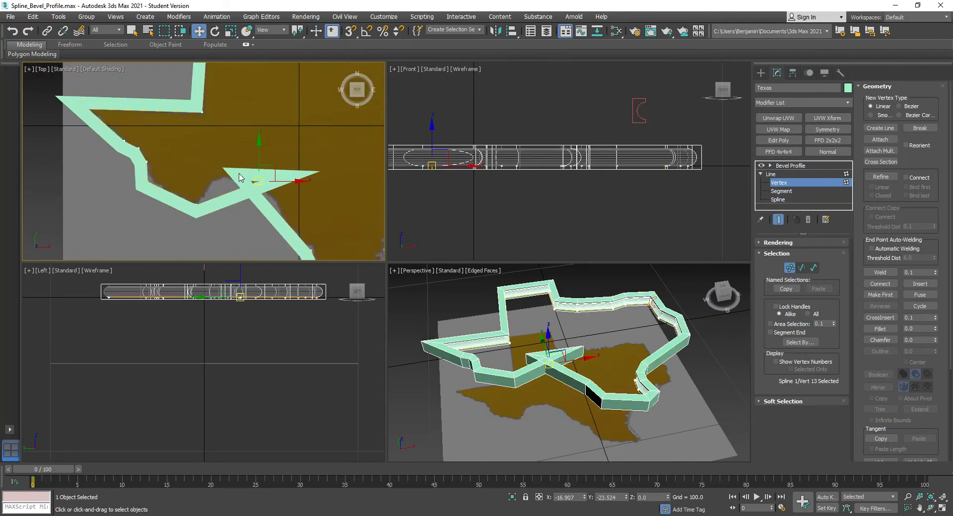
pyautogui.hotkey('ctrl', 'z')
pyautogui.scroll(-2, 240, 178)
pyautogui.click(325, 159)
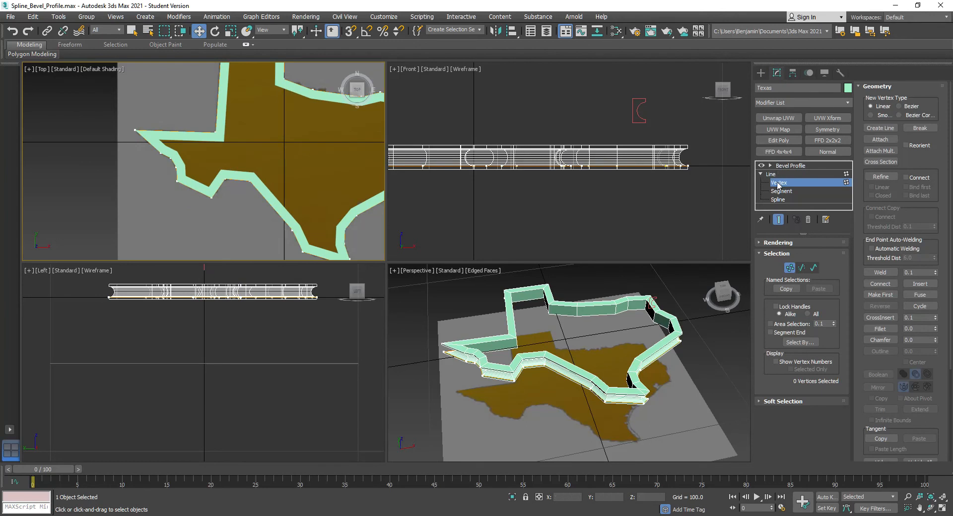
pyautogui.click(771, 175)
pyautogui.click(790, 166)
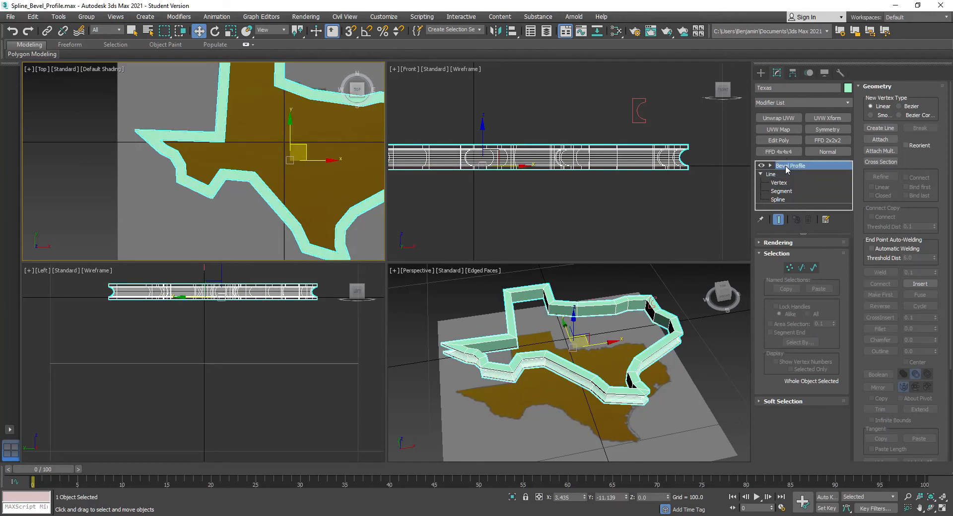
# Step: Rename the Ref_Shape spline as Profile_Shape
pyautogui.click(643, 96)
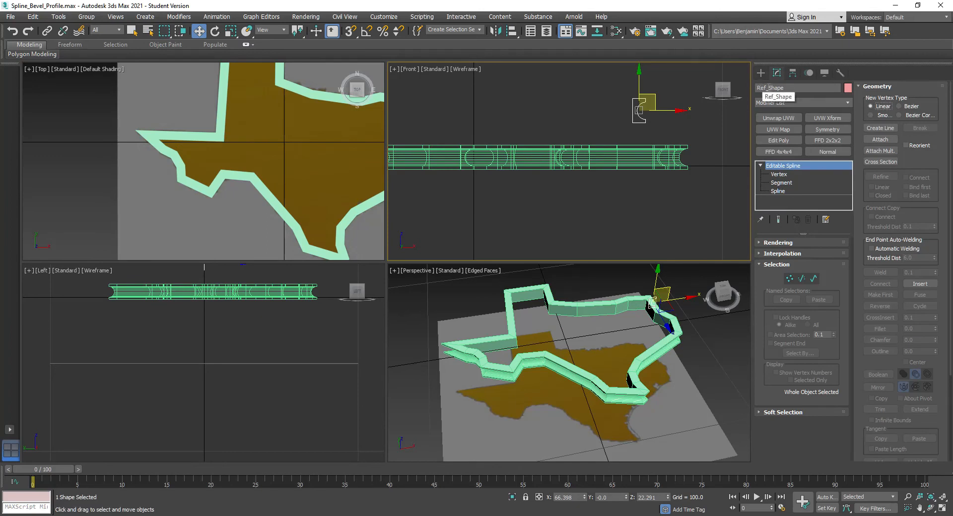
pyautogui.moveTo(771, 90); pyautogui.dragTo(757, 90)
pyautogui.write('Profile')
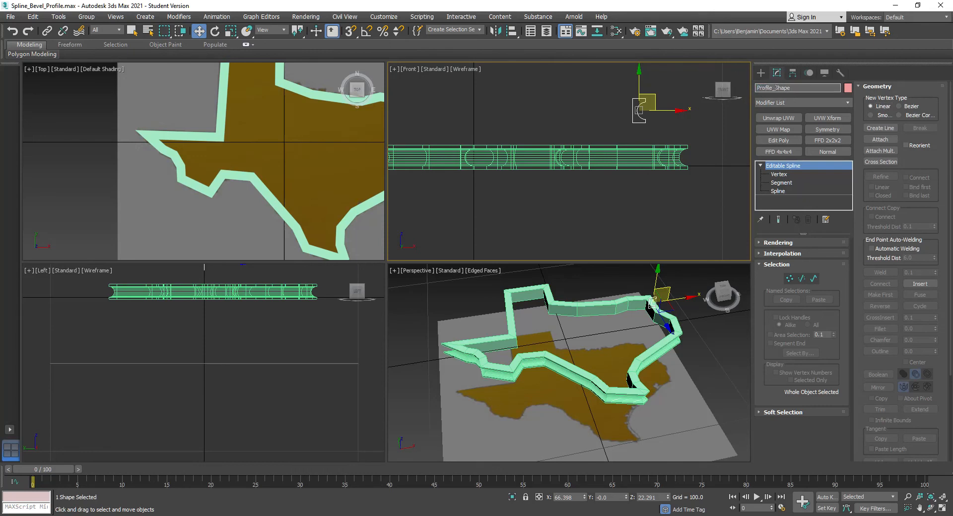
pyautogui.press('Return')
# Step: Delete the straight outer side segment of Profile_Shape, return to the Editable Spline level and select Texas
pyautogui.click(781, 183)
pyautogui.moveTo(613, 105); pyautogui.dragTo(635, 116)
pyautogui.scroll(3, 634, 111)
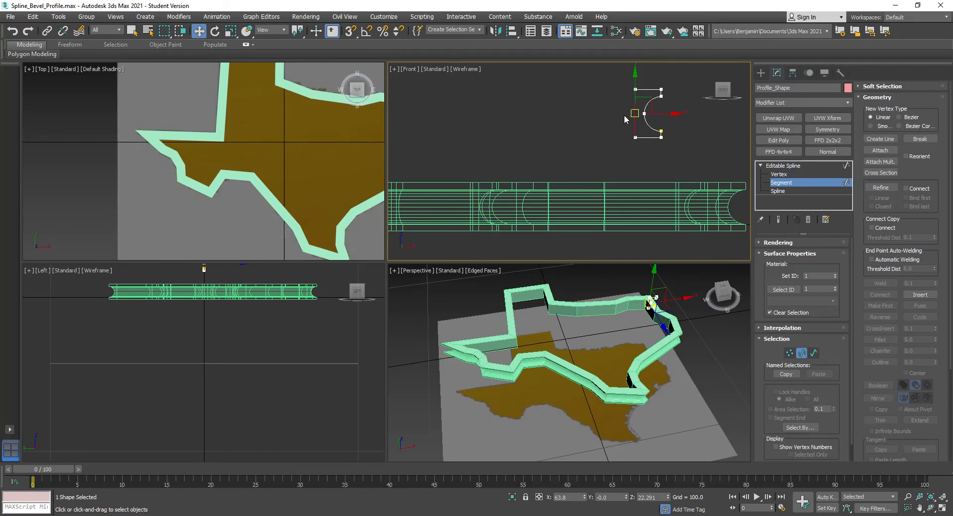
pyautogui.press('Delete')
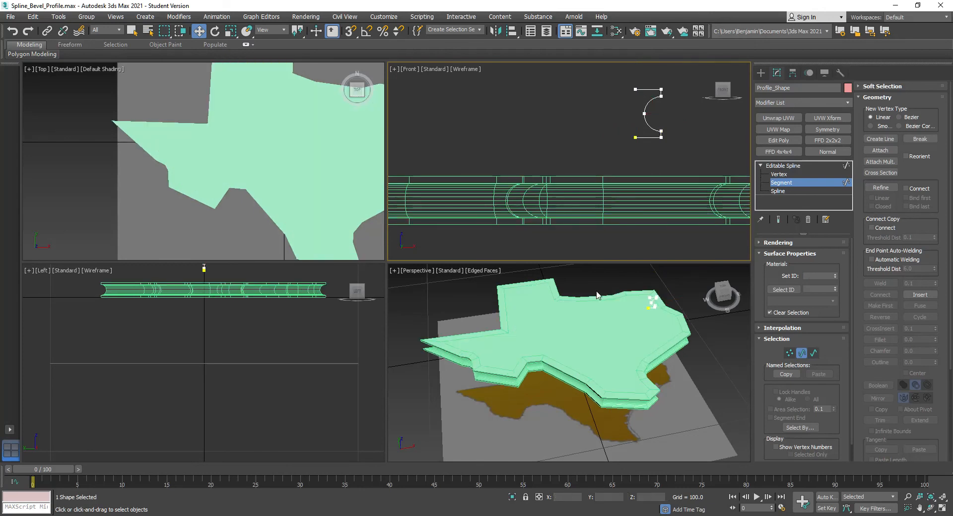
pyautogui.click(777, 167)
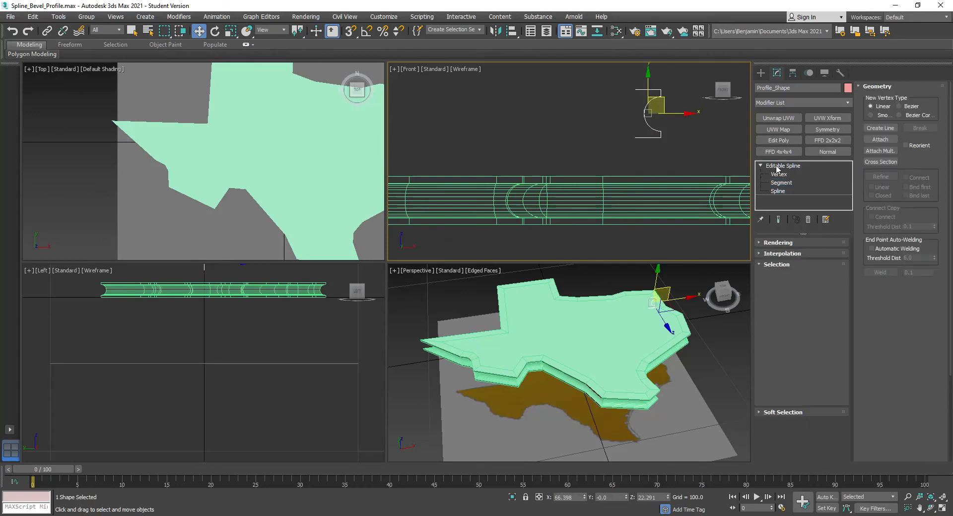
pyautogui.click(559, 318)
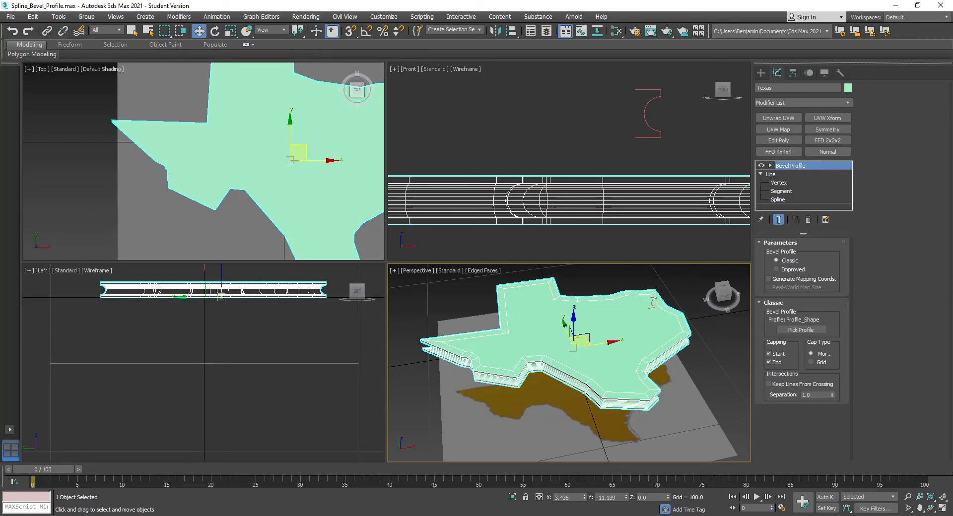
# Step: Undo and redo the segment deletion to compare the closed and open profiles' effect on Texas, checking the top view in wireframe
pyautogui.click(13, 32)
pyautogui.click(14, 32)
pyautogui.click(13, 32)
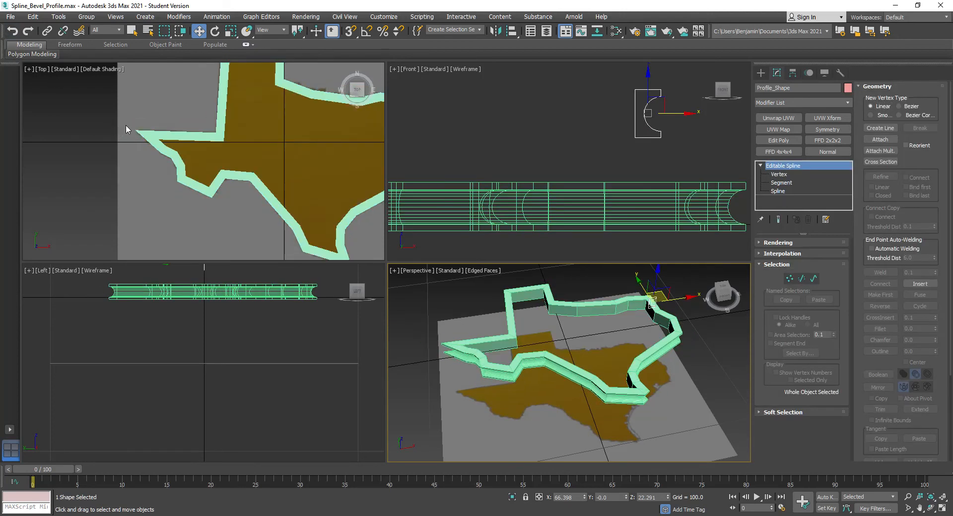
pyautogui.click(27, 32)
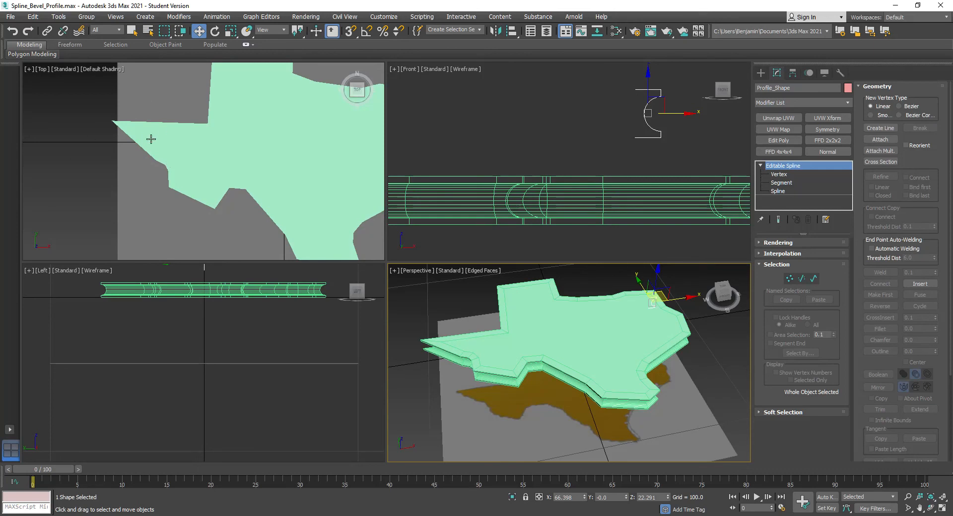
pyautogui.press('F3')
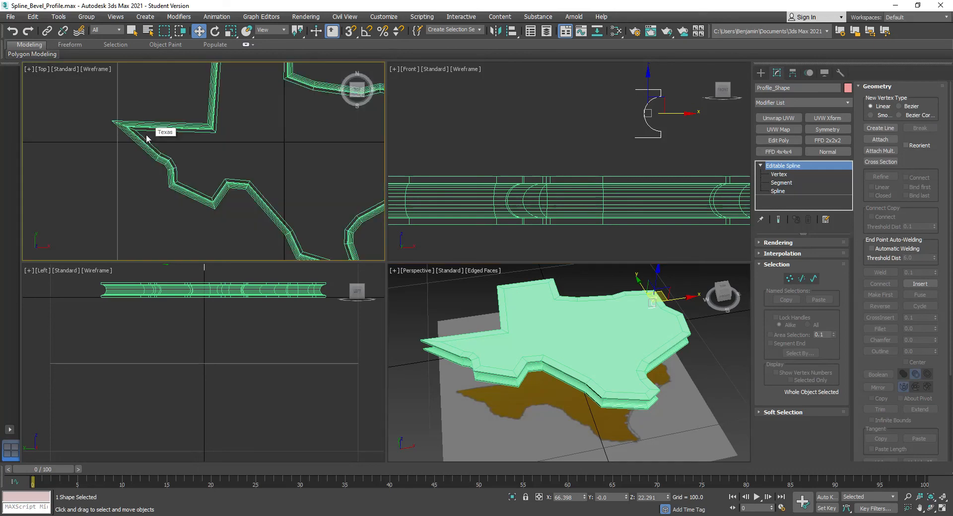
pyautogui.press('F3')
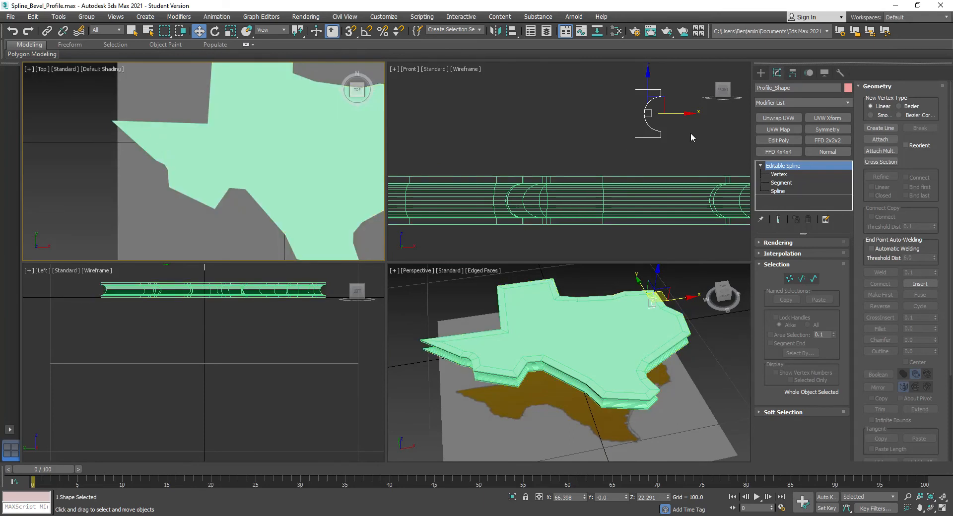
# Step: Select Texas, enter the Bevel Profile's Profile Gizmo level, and show the gizmo close up in a wireframe perspective view
pyautogui.click(633, 335)
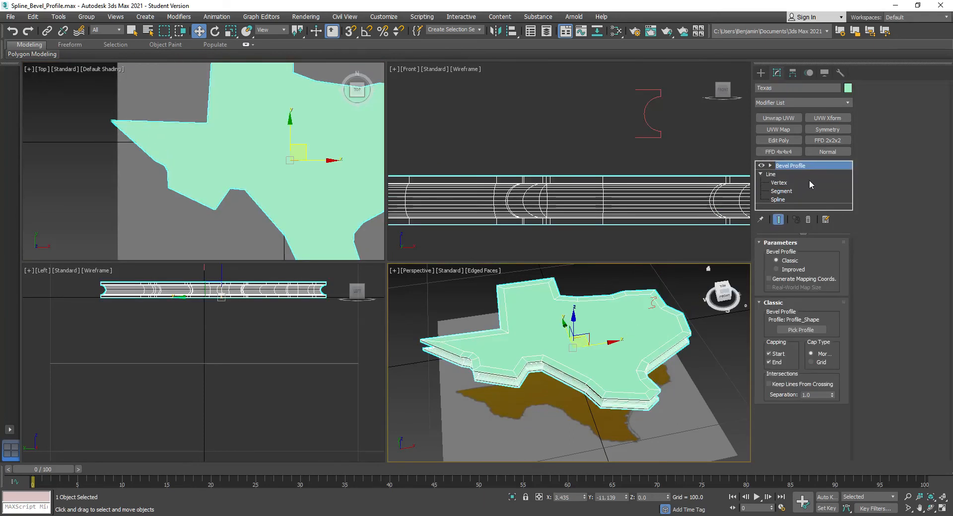
pyautogui.click(770, 166)
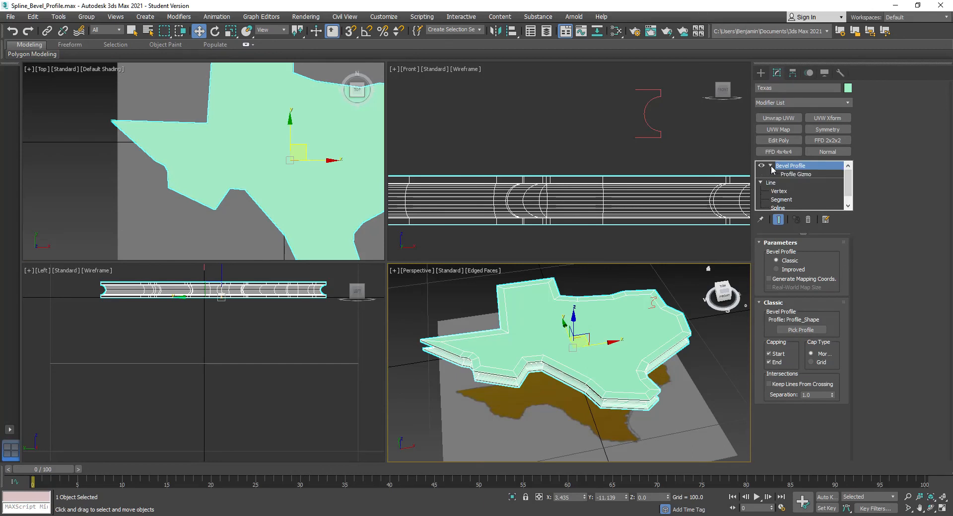
pyautogui.click(795, 175)
pyautogui.scroll(4, 583, 348)
pyautogui.press('F3')
pyautogui.scroll(4, 582, 348)
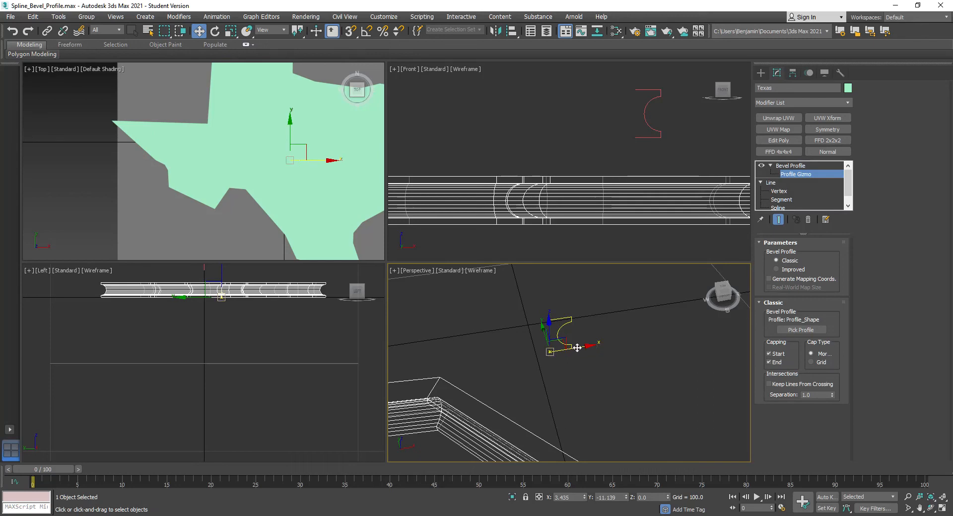
# Step: Try sliding the profile gizmo along the X axis in the perspective view, with the top view also in wireframe
pyautogui.moveTo(577, 348)
pyautogui.mouseDown()
pyautogui.moveTo(558, 358)
pyautogui.moveTo(592, 346)
pyautogui.mouseUp()
pyautogui.rightClick(336, 175)
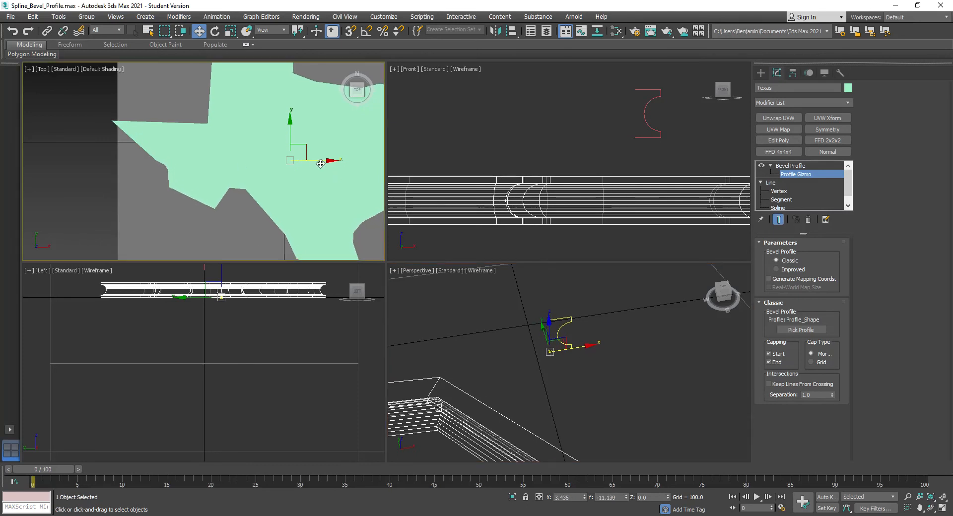
pyautogui.press('F3')
pyautogui.scroll(5, 289, 160)
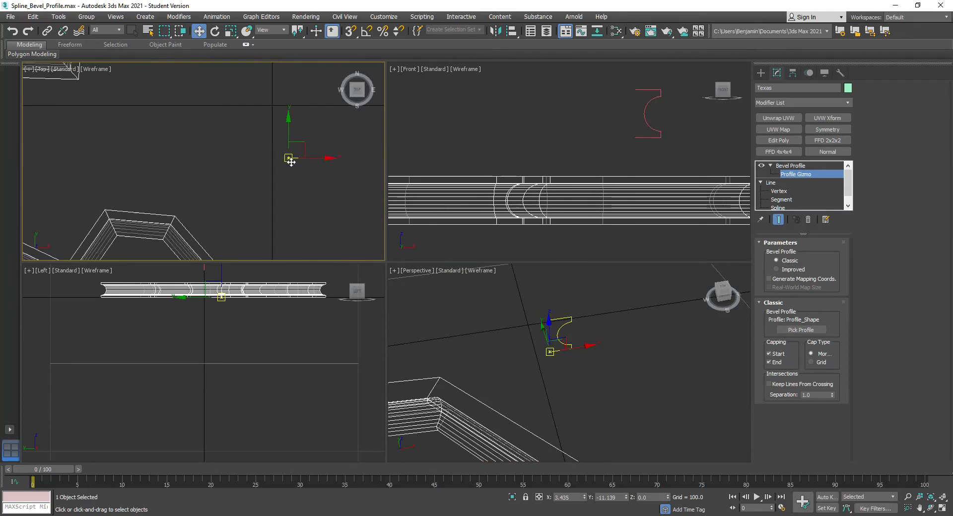
pyautogui.rightClick(579, 354)
pyautogui.moveTo(581, 348)
pyautogui.mouseDown()
pyautogui.moveTo(561, 351)
pyautogui.moveTo(574, 352)
pyautogui.mouseUp()
pyautogui.rightClick(574, 352)
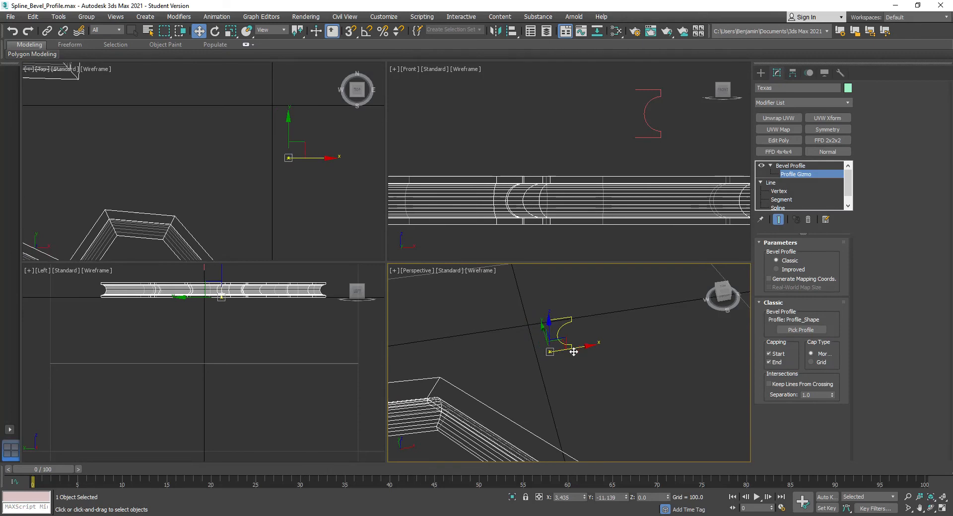
# Step: Move the profile gizmo around in the top view, leaving it about 3 units from the Texas pivot along negative X
pyautogui.rightClick(303, 146)
pyautogui.moveTo(301, 144); pyautogui.dragTo(323, 99)
pyautogui.scroll(-3, 272, 224)
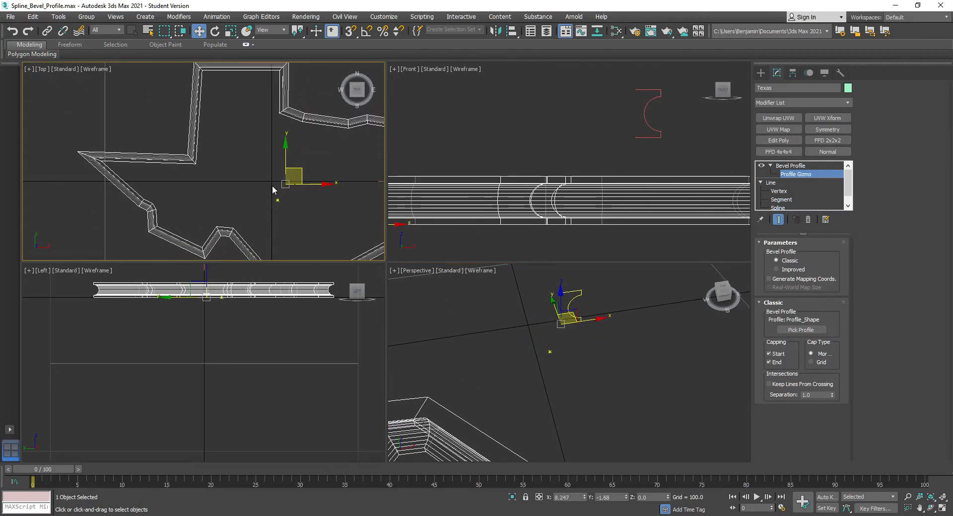
pyautogui.scroll(2, 272, 187)
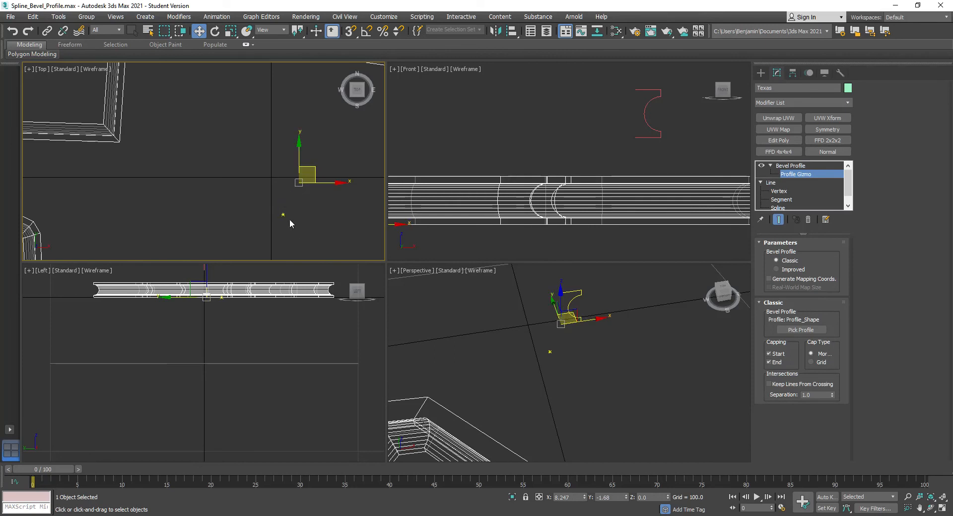
pyautogui.moveTo(281, 215); pyautogui.dragTo(302, 217)
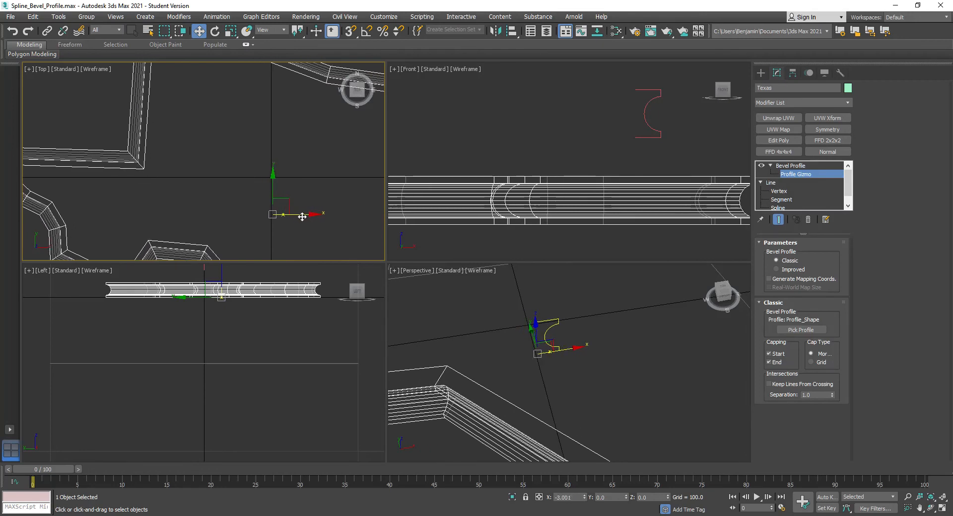
# Step: Leave the Profile Gizmo level and display the whole Texas model shaded with edged faces in the perspective view
pyautogui.scroll(-5, 624, 364)
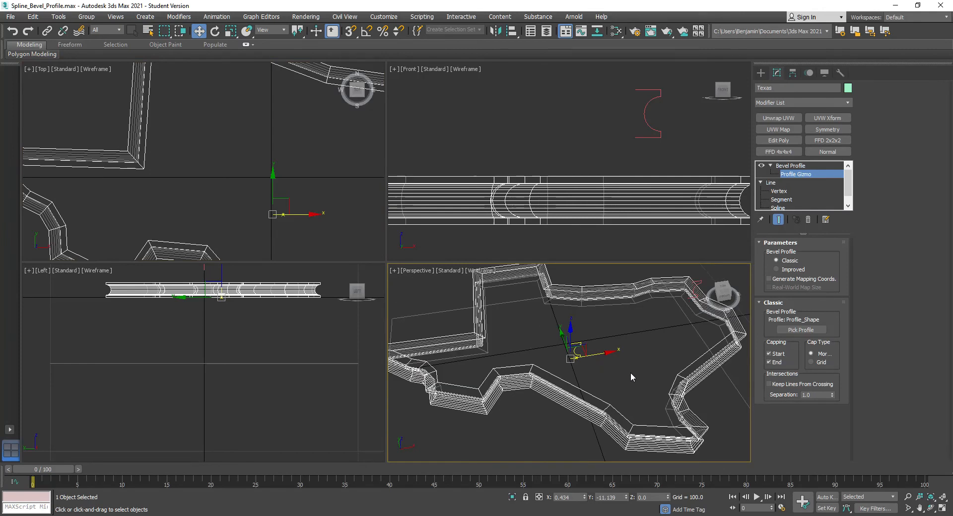
pyautogui.moveTo(631, 373)
pyautogui.mouseDown(button='middle')
pyautogui.moveTo(651, 367)
pyautogui.moveTo(632, 373)
pyautogui.mouseUp(button='middle')
pyautogui.rightClick(632, 374)
pyautogui.click(617, 365)
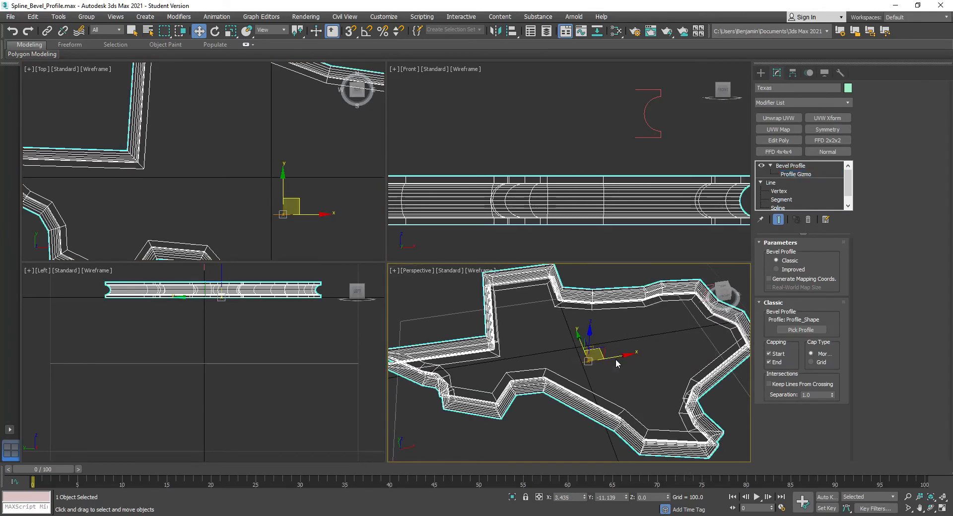
pyautogui.press('F3')
pyautogui.click(532, 425)
pyautogui.moveTo(537, 421); pyautogui.dragTo(531, 382, button='middle')
pyautogui.click(594, 340)
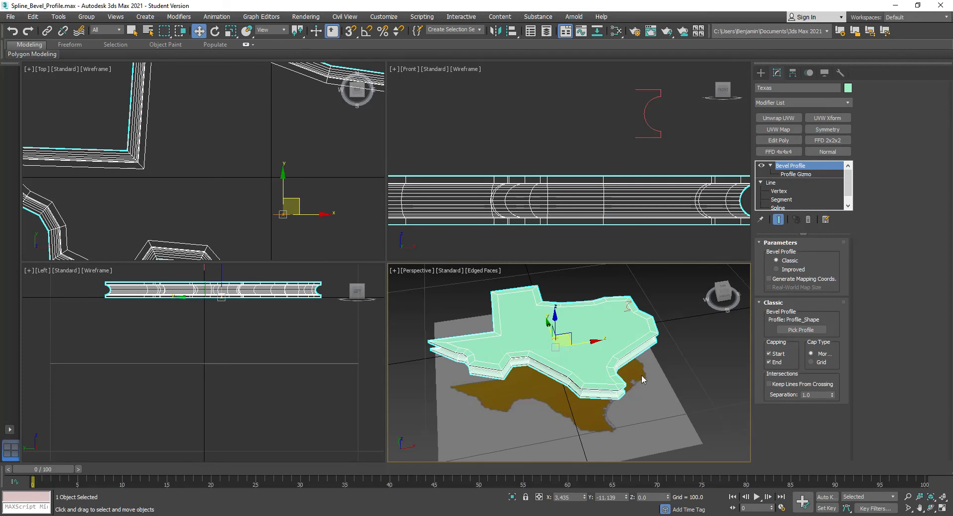
# Step: Clear the selection, fit all objects in every viewport, and select Texas in the front view
pyautogui.click(696, 389)
pyautogui.click(596, 324)
pyautogui.click(944, 498)
pyautogui.click(312, 166)
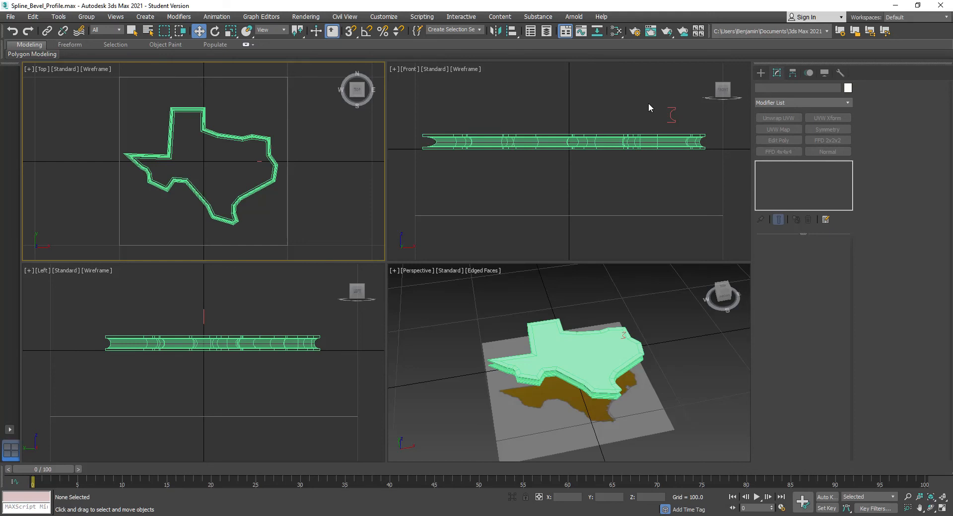
pyautogui.scroll(2, 654, 114)
pyautogui.click(579, 157)
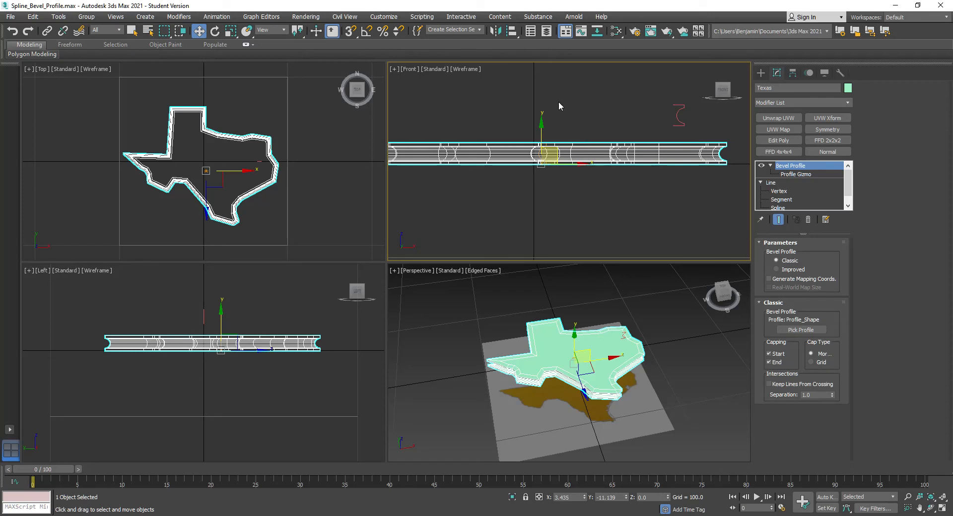
# Step: At the Spline level of Profile_Shape, rotate its spline half a turn about the vertical axis with angle snap on
pyautogui.click(686, 128)
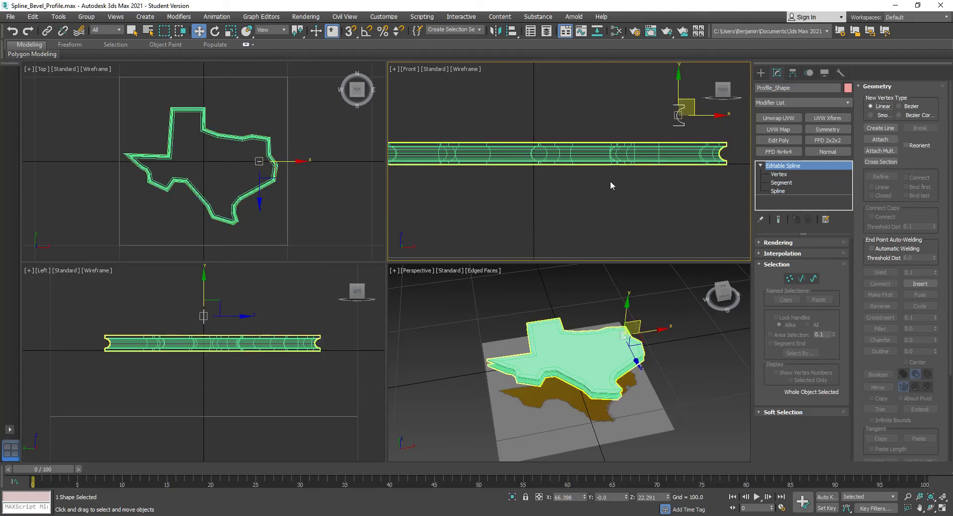
pyautogui.click(815, 280)
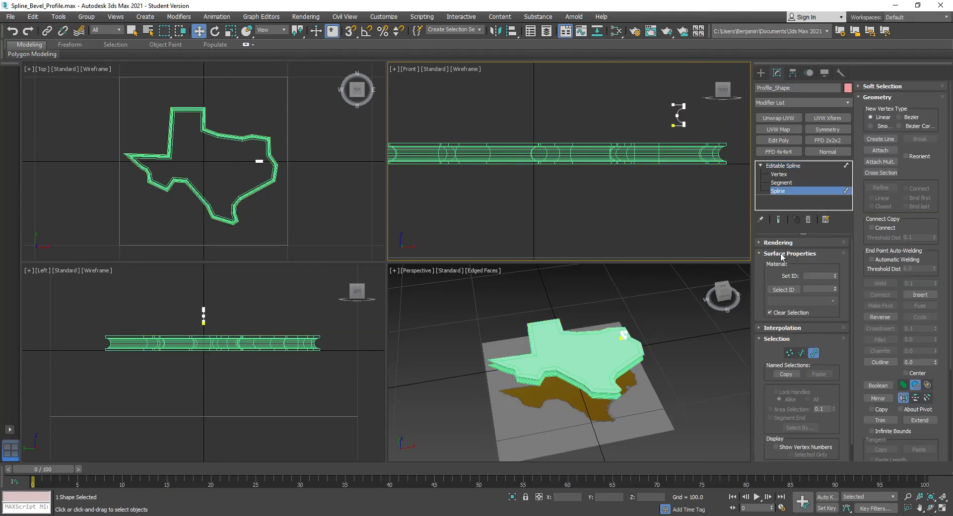
pyautogui.scroll(3, 221, 141)
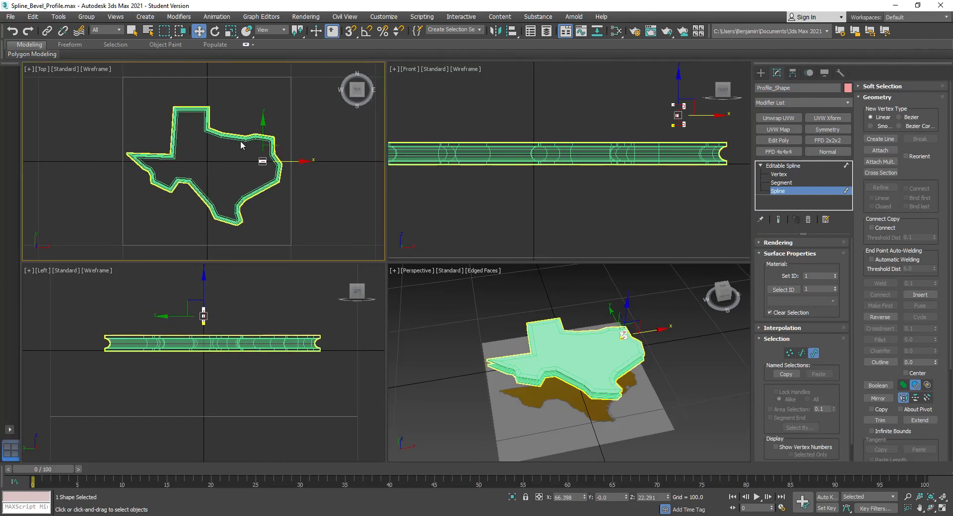
pyautogui.click(366, 31)
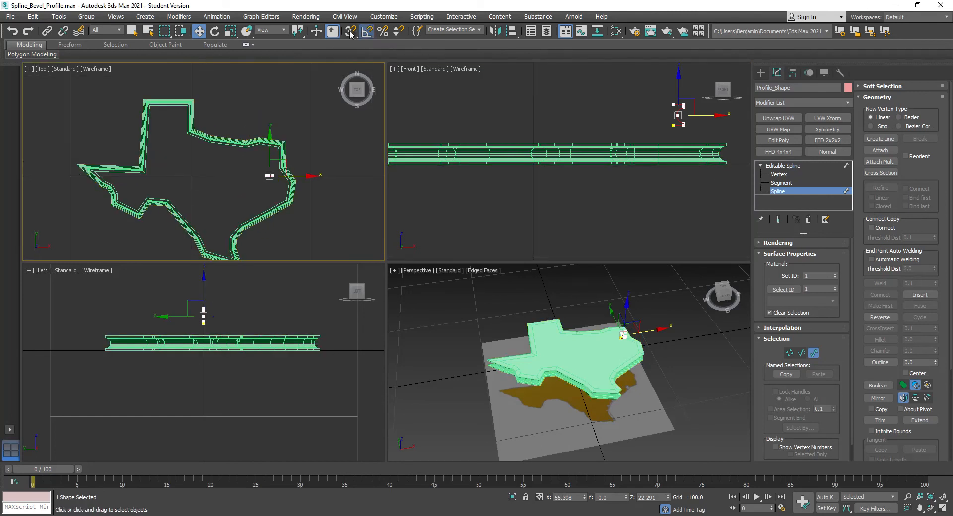
pyautogui.click(215, 31)
pyautogui.moveTo(286, 146); pyautogui.dragTo(373, 166)
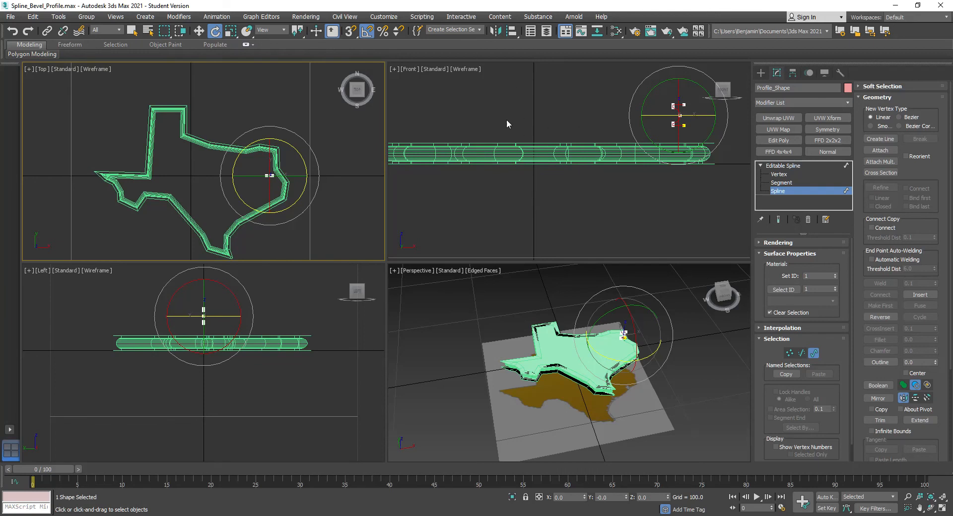
# Step: Examine the Texas bevel with the rotated profile in a maximized perspective view and return to the Editable Spline level
pyautogui.click(555, 352)
pyautogui.scroll(5, 555, 353)
pyautogui.hotkey('alt', 'w')
pyautogui.keyDown('alt'); pyautogui.moveTo(554, 364); pyautogui.dragTo(437, 327, button='middle'); pyautogui.keyUp('alt')
pyautogui.scroll(-3, 541, 329)
pyautogui.click(777, 166)
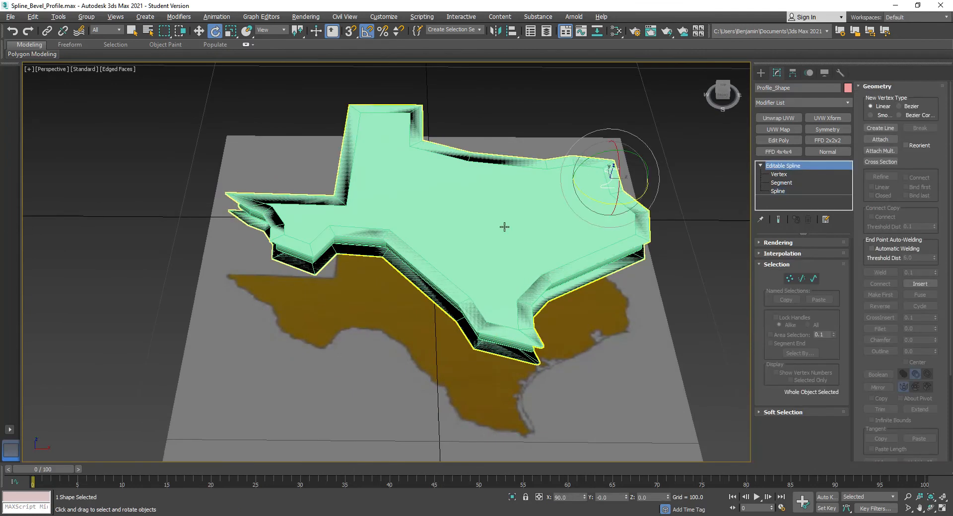
# Step: In wireframe, rotate the Texas profile gizmo 180 degrees about Z and move it along X onto the pivot mark
pyautogui.press('F3')
pyautogui.click(584, 281)
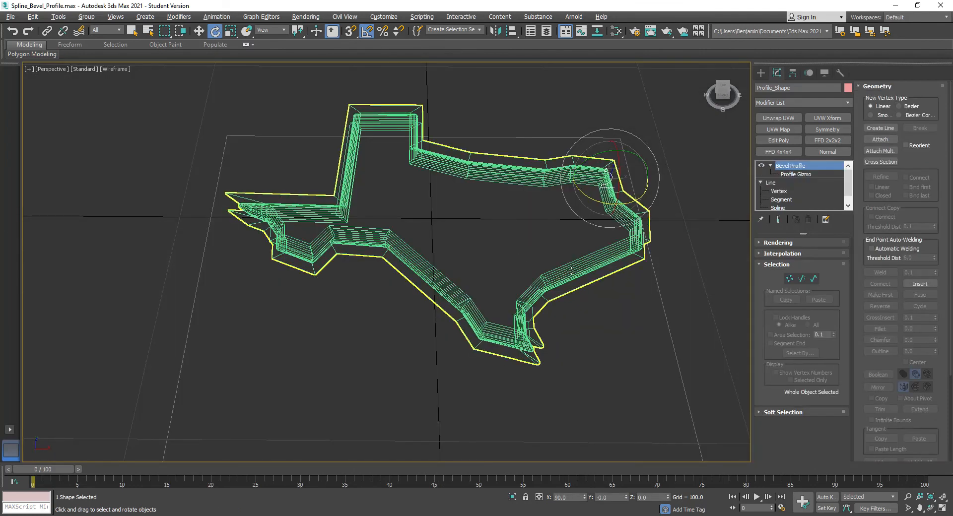
pyautogui.scroll(5, 437, 226)
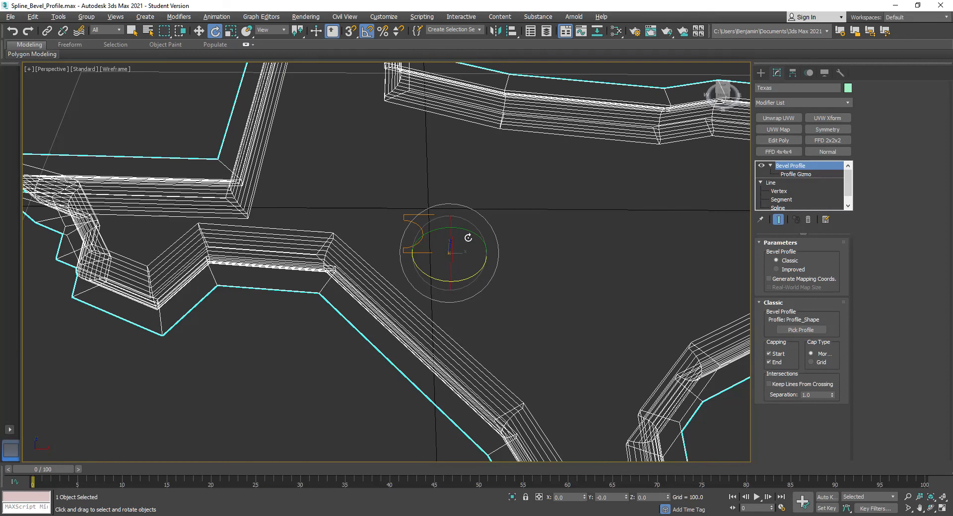
pyautogui.click(792, 174)
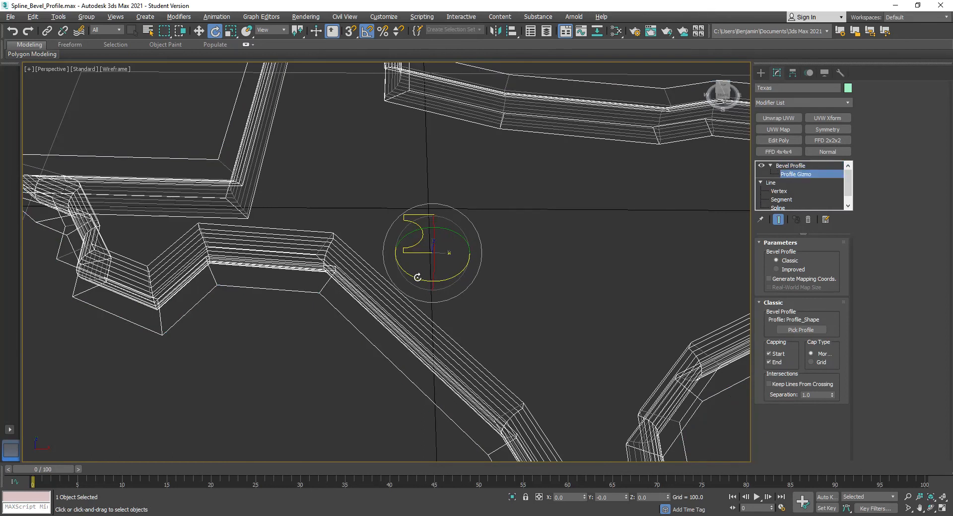
pyautogui.moveTo(418, 277); pyautogui.dragTo(508, 289)
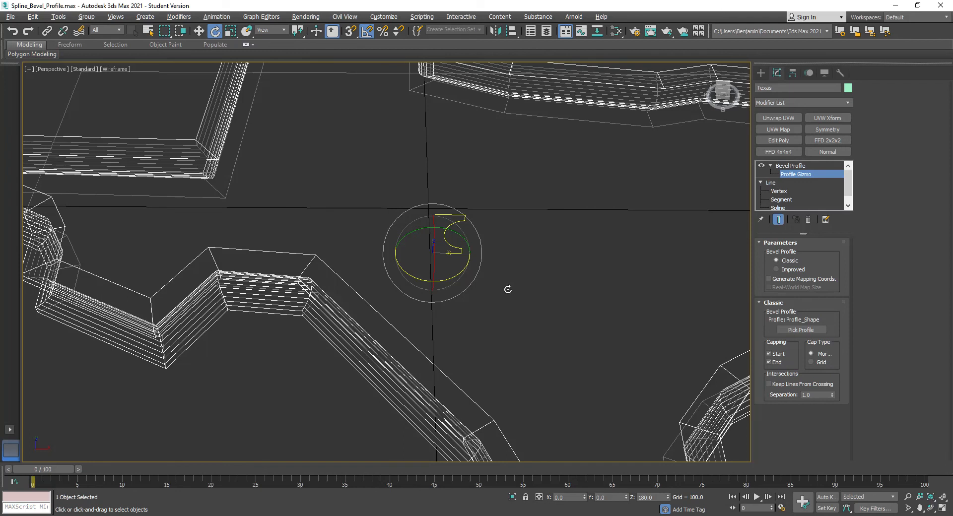
pyautogui.press('w')
pyautogui.moveTo(467, 255); pyautogui.dragTo(485, 260)
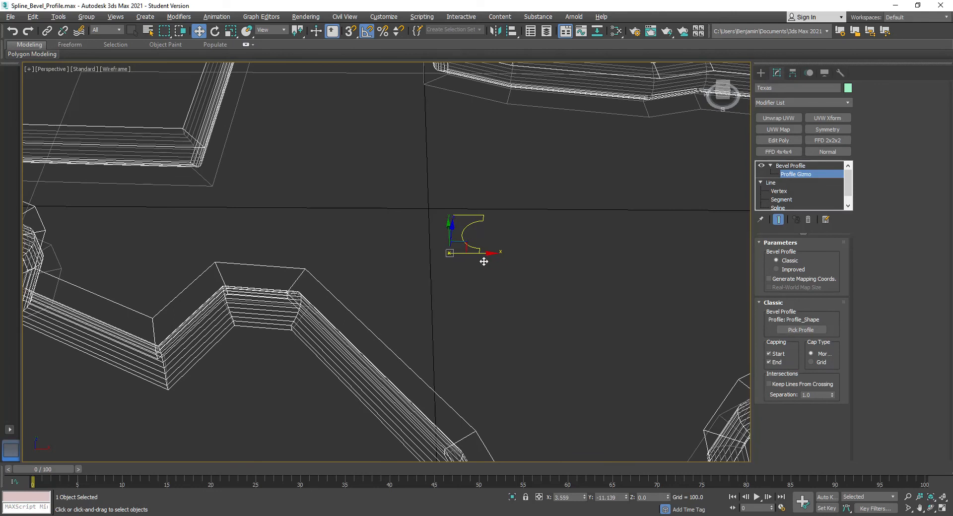
# Step: Examine the shaded Texas bevel with edged faces from an angled perspective in the four-viewport layout
pyautogui.scroll(-2, 484, 261)
pyautogui.hotkey('alt', 'w')
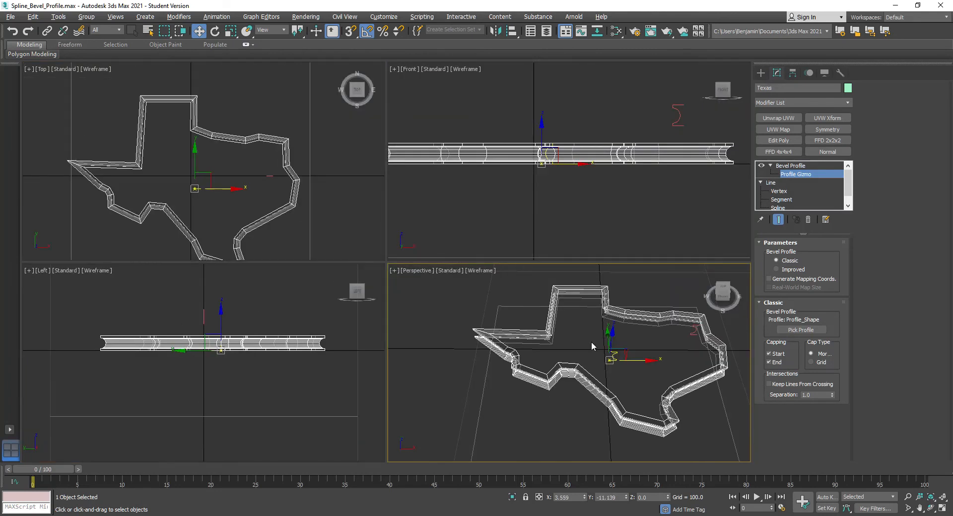
pyautogui.hotkey('ctrl', 'r')
pyautogui.moveTo(569, 400); pyautogui.dragTo(571, 362)
pyautogui.moveTo(572, 363)
pyautogui.keyDown('alt'); pyautogui.mouseDown(button='middle')
pyautogui.moveTo(576, 374)
pyautogui.moveTo(566, 364)
pyautogui.mouseUp(button='middle'); pyautogui.keyUp('alt')
pyautogui.press('F3')
pyautogui.rightClick(566, 364)
pyautogui.moveTo(629, 374); pyautogui.dragTo(593, 351, button='middle')
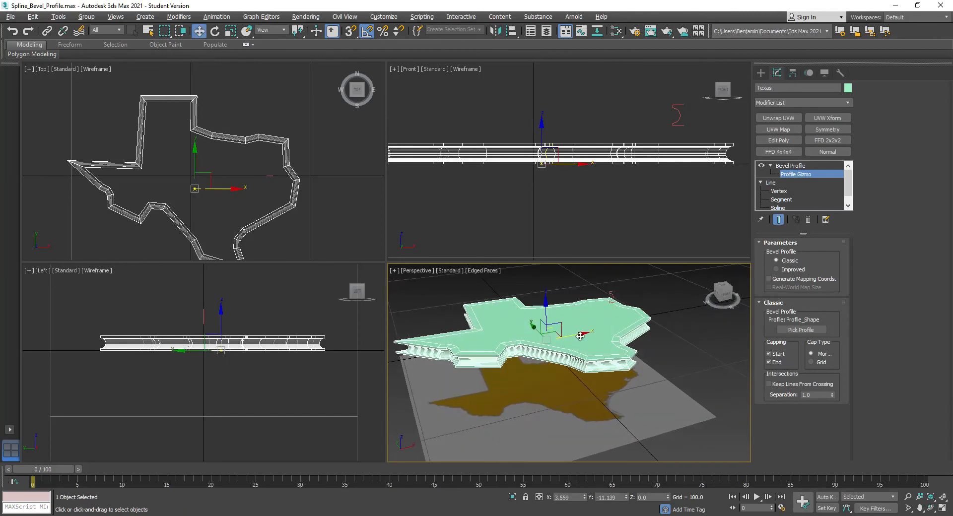
# Step: Undo the rotation and move of the Texas profile gizmo, then select Profile_Shape and frame it in the front view
pyautogui.click(625, 291)
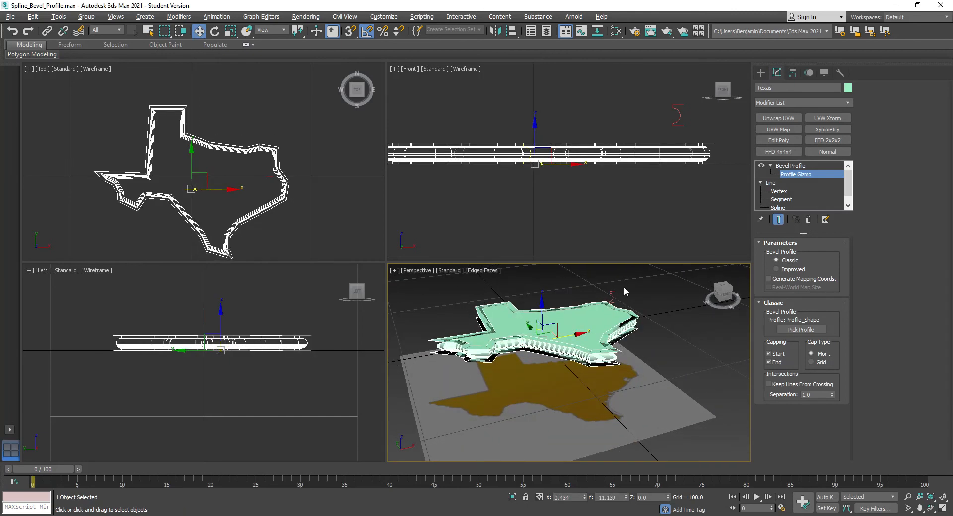
pyautogui.hotkey('ctrl', 'z')
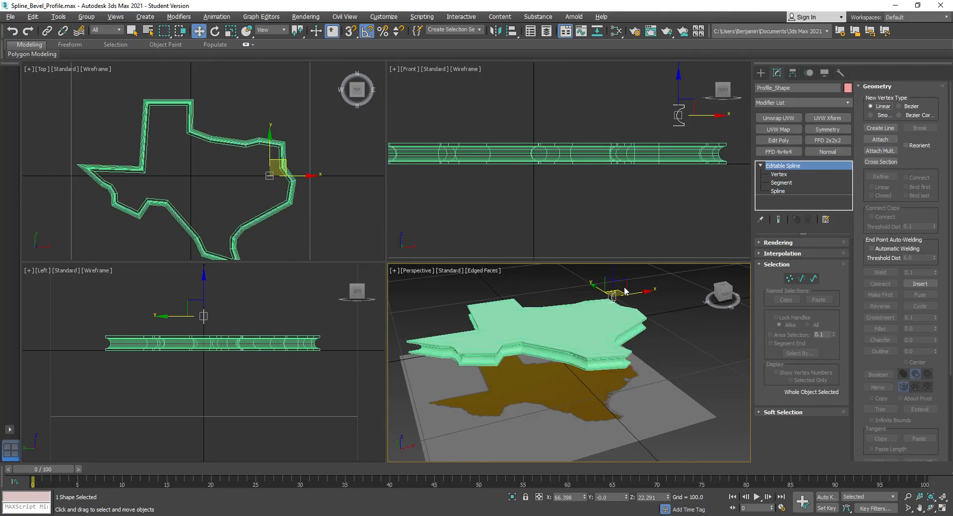
pyautogui.click(673, 323)
pyautogui.moveTo(662, 77); pyautogui.dragTo(694, 129)
pyautogui.press('z')
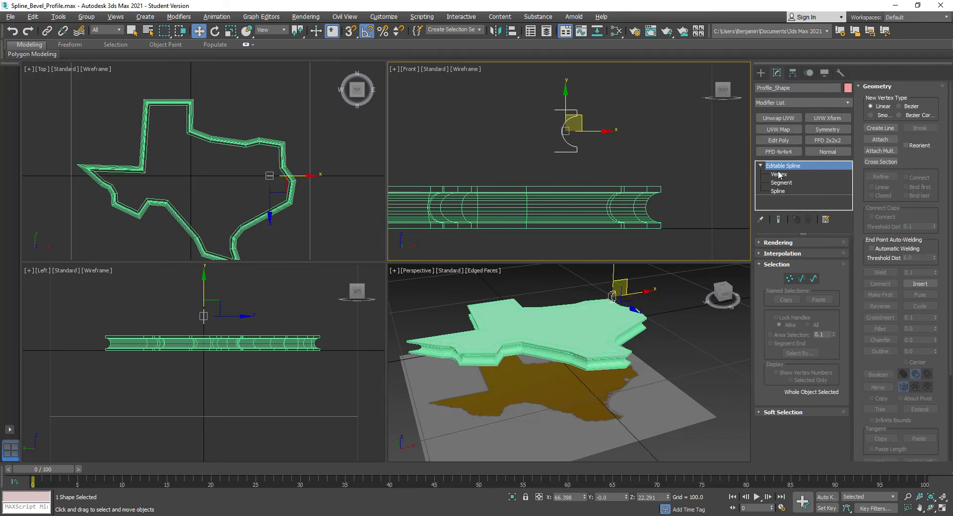
# Step: Try to pull the middle arc vertex of Profile_Shape outward along X in the front view
pyautogui.click(779, 174)
pyautogui.moveTo(572, 139); pyautogui.dragTo(625, 136)
pyautogui.scroll(3, 571, 137)
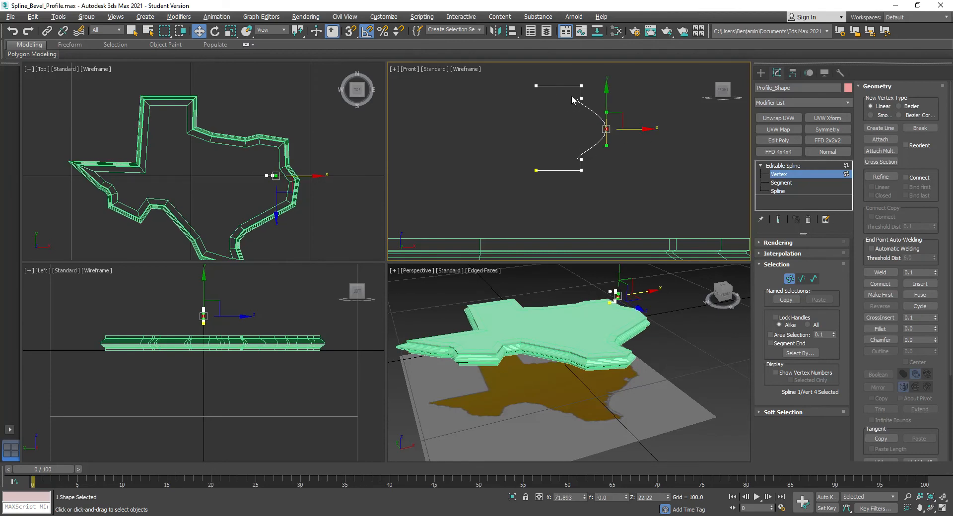
pyautogui.hotkey('ctrl', 'z')
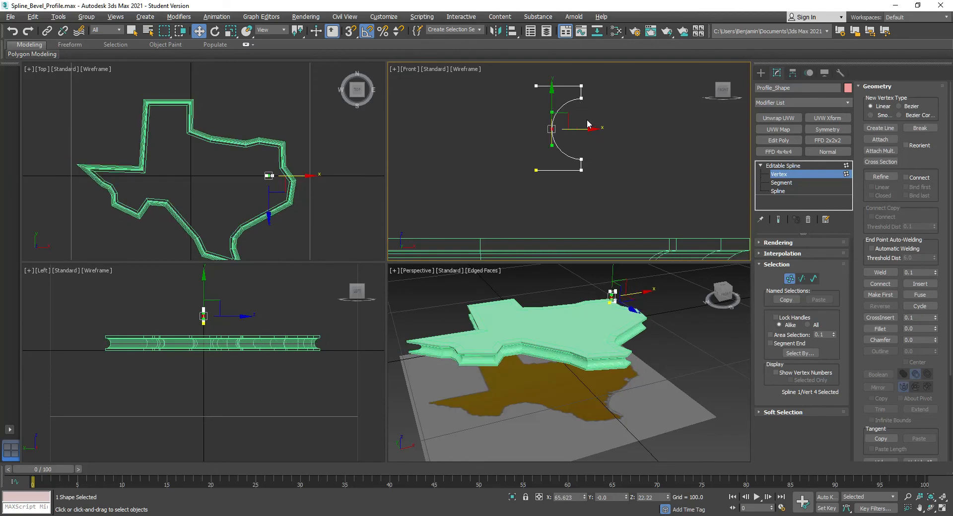
# Step: At the Segment level, select the two arc segments of Profile_Shape and divide each with 1 new vertex
pyautogui.click(801, 278)
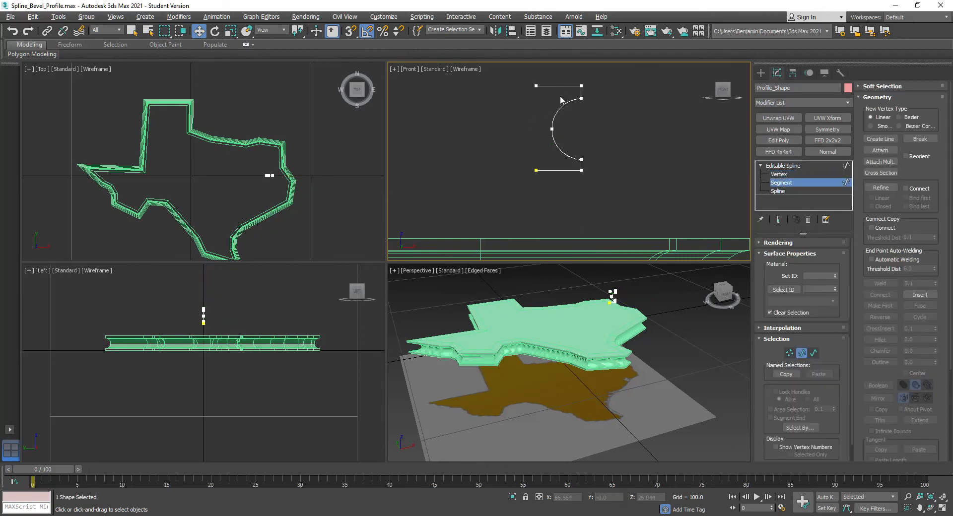
pyautogui.click(570, 158)
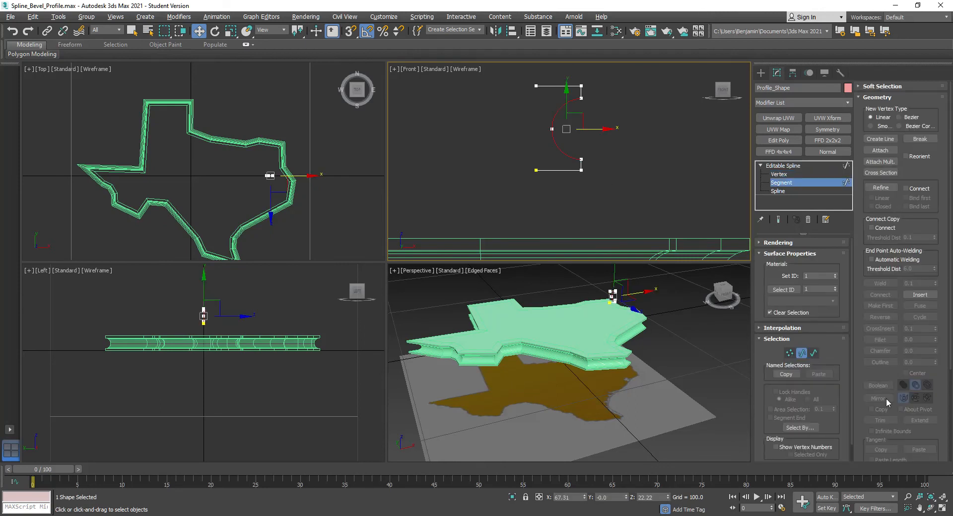
pyautogui.moveTo(877, 383); pyautogui.dragTo(884, 262)
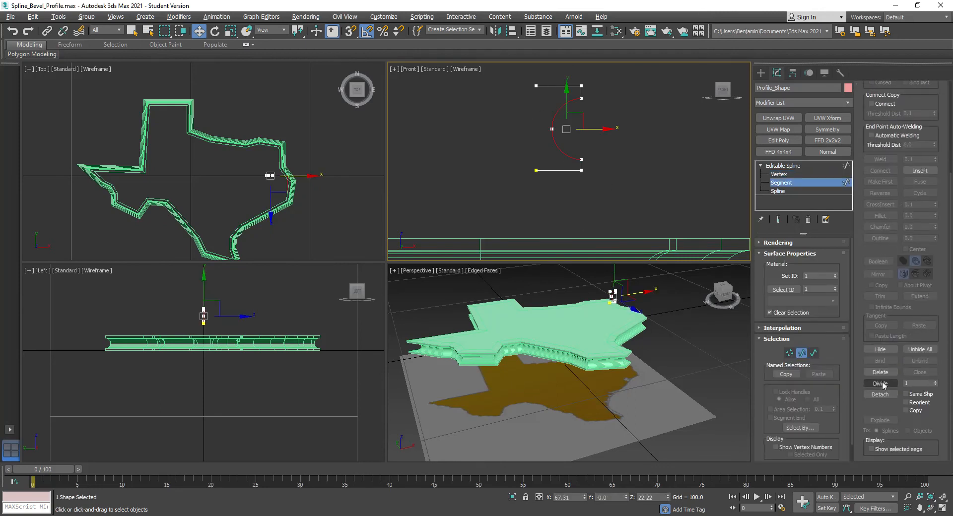
pyautogui.click(881, 384)
# Step: At the Vertex level, pull the arc's middle vertex outward along X and lengthen its Bezier handles to form a rounded bulge
pyautogui.click(779, 175)
pyautogui.moveTo(531, 121); pyautogui.dragTo(651, 129)
pyautogui.scroll(5, 633, 349)
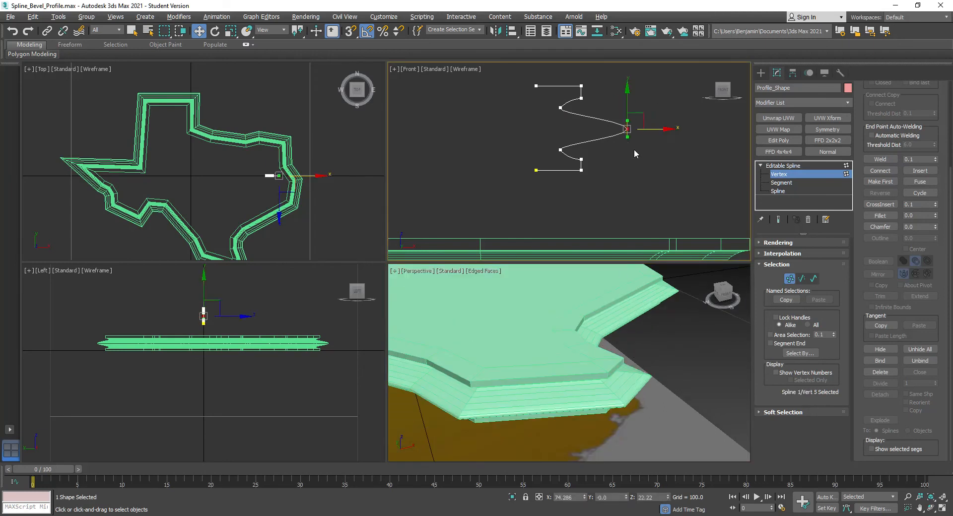
pyautogui.moveTo(627, 120); pyautogui.dragTo(625, 99)
pyautogui.moveTo(653, 129); pyautogui.dragTo(615, 128)
pyautogui.click(713, 374)
pyautogui.keyDown('alt'); pyautogui.moveTo(639, 342); pyautogui.dragTo(638, 381, button='middle'); pyautogui.keyUp('alt')
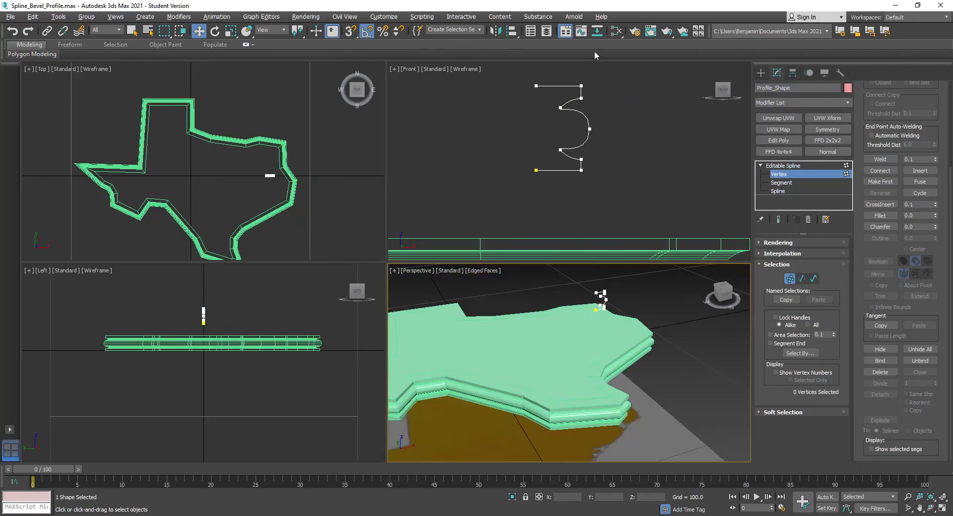
# Step: Fillet the two vertices at the lower outer corner of Profile_Shape and weld the overlapping fillet vertices with a 500.0 threshold
pyautogui.click(581, 86)
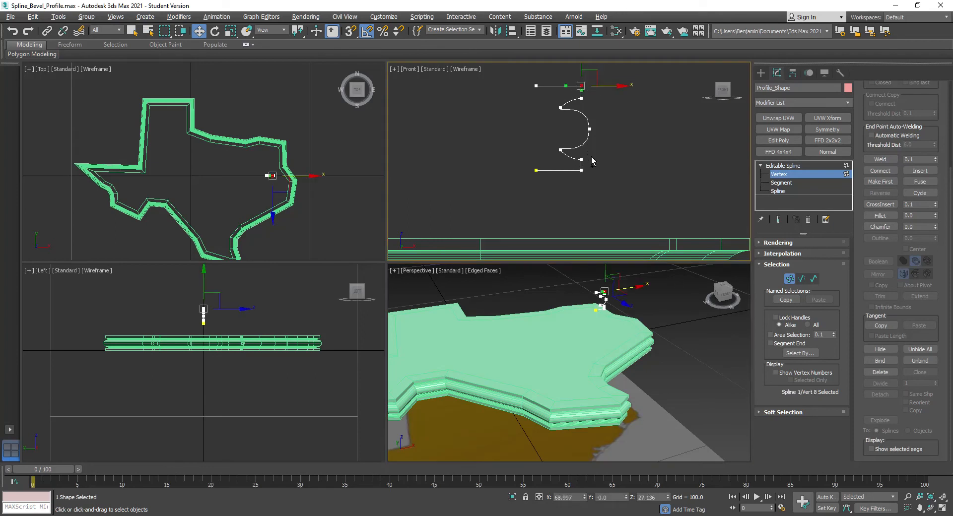
pyautogui.moveTo(569, 186); pyautogui.dragTo(569, 187)
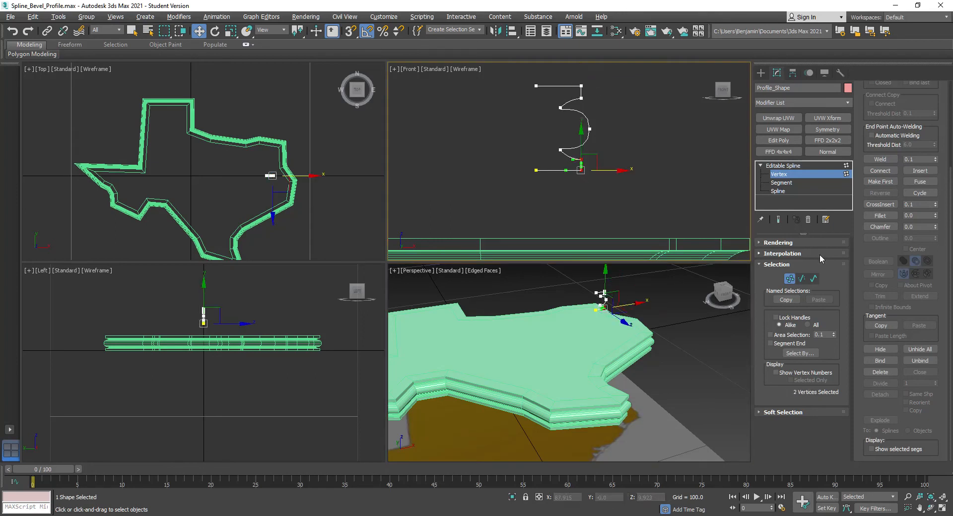
pyautogui.moveTo(937, 217); pyautogui.dragTo(935, 210)
pyautogui.moveTo(582, 176); pyautogui.dragTo(582, 174)
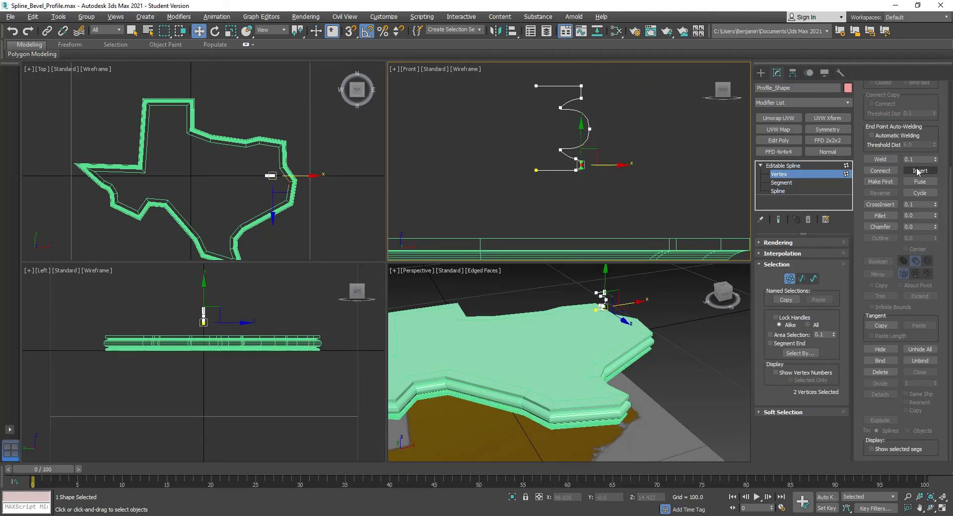
pyautogui.click(885, 159)
pyautogui.click(684, 391)
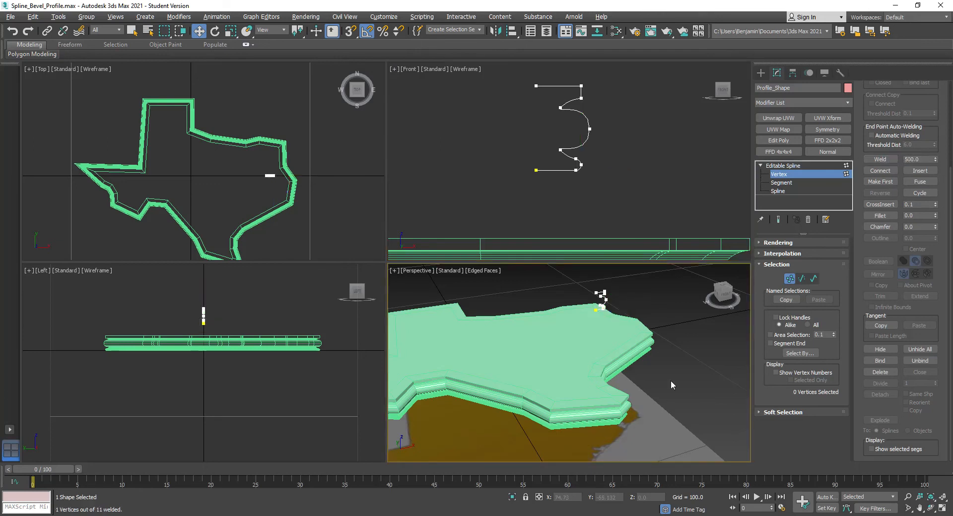
# Step: Examine the updated Texas bevel without edges in a maximized perspective view and return to four viewports
pyautogui.hotkey('alt', 'w')
pyautogui.moveTo(310, 278)
pyautogui.keyDown('alt'); pyautogui.mouseDown(button='middle')
pyautogui.moveTo(315, 321)
pyautogui.moveTo(305, 322)
pyautogui.mouseUp(button='middle'); pyautogui.keyUp('alt')
pyautogui.scroll(3, 493, 232)
pyautogui.press('F4')
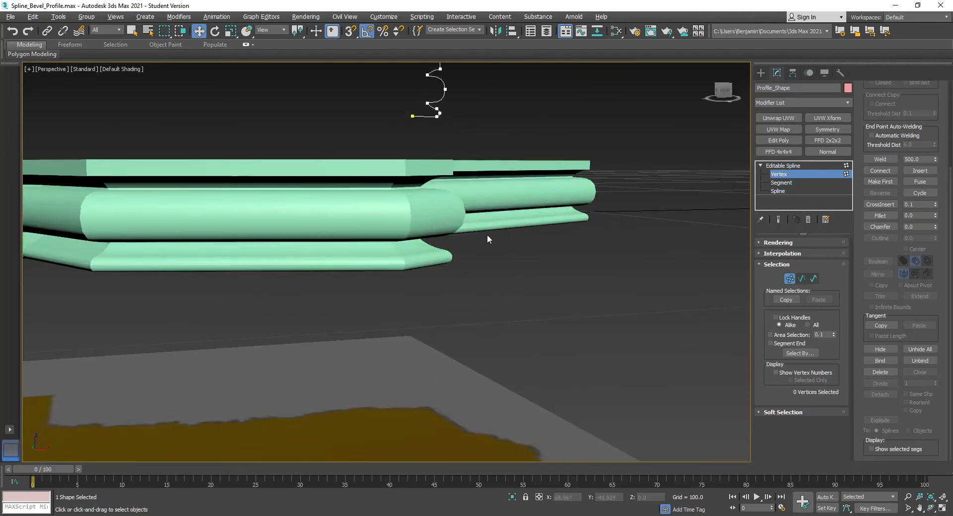
pyautogui.scroll(-3, 477, 238)
pyautogui.moveTo(431, 246); pyautogui.dragTo(564, 311, button='middle')
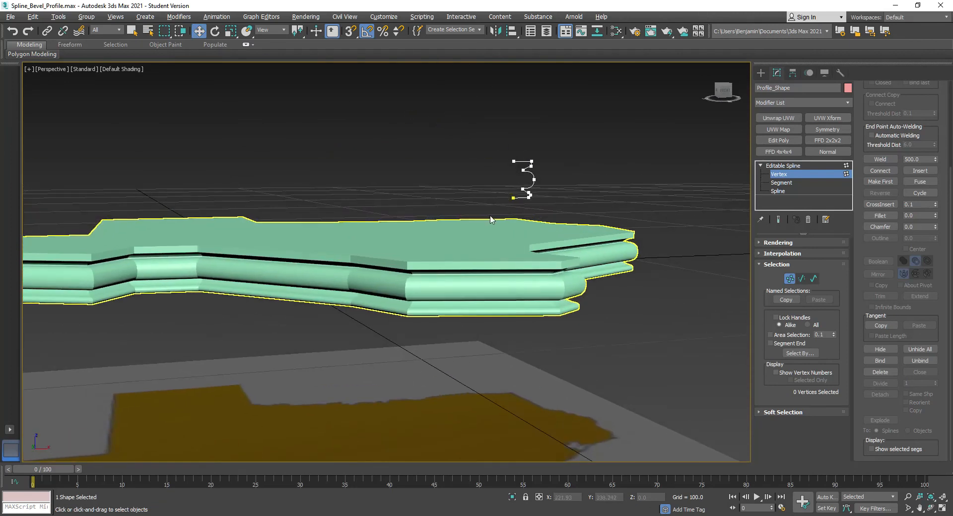
pyautogui.moveTo(540, 199); pyautogui.dragTo(530, 170)
pyautogui.hotkey('alt', 'w')
# Step: Try to raise the upper group of Profile_Shape vertices in the front view to make the bevel taller
pyautogui.click(565, 117)
pyautogui.scroll(-3, 571, 173)
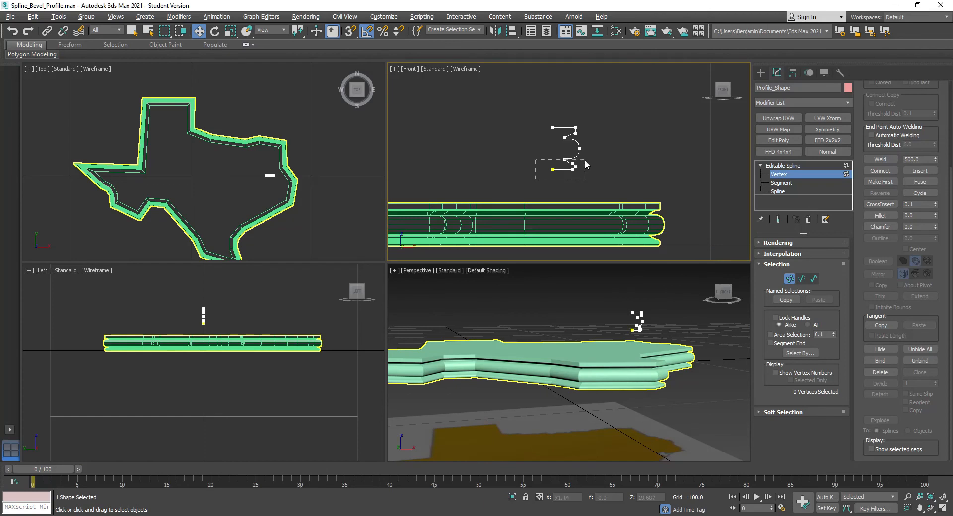
pyautogui.moveTo(581, 165); pyautogui.dragTo(580, 171)
pyautogui.moveTo(575, 138); pyautogui.dragTo(605, 162)
pyautogui.moveTo(576, 110); pyautogui.dragTo(579, 58)
pyautogui.scroll(-2, 592, 178)
pyautogui.moveTo(614, 183); pyautogui.dragTo(650, 172, button='middle')
pyautogui.hotkey('ctrl', 'z')
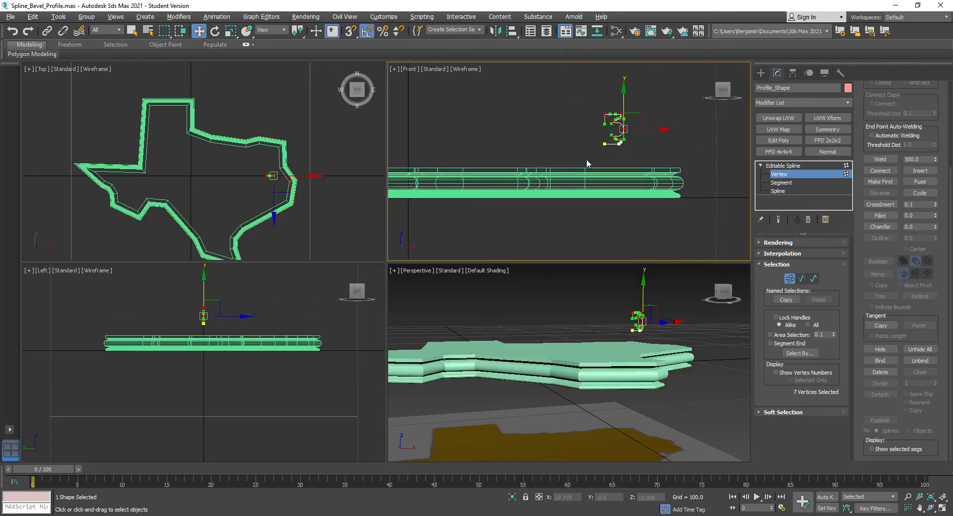
# Step: Lower the bottom vertices of Profile_Shape in the front view and move the inner vertex above them down to about Z 3.5
pyautogui.moveTo(657, 137); pyautogui.dragTo(622, 210)
pyautogui.click(633, 134)
pyautogui.click(618, 139)
pyautogui.moveTo(617, 148); pyautogui.dragTo(606, 192)
# Step: Convert the lowered inner vertex to Smooth and move it down to about Z -2.6 to flare the base
pyautogui.rightClick(604, 189)
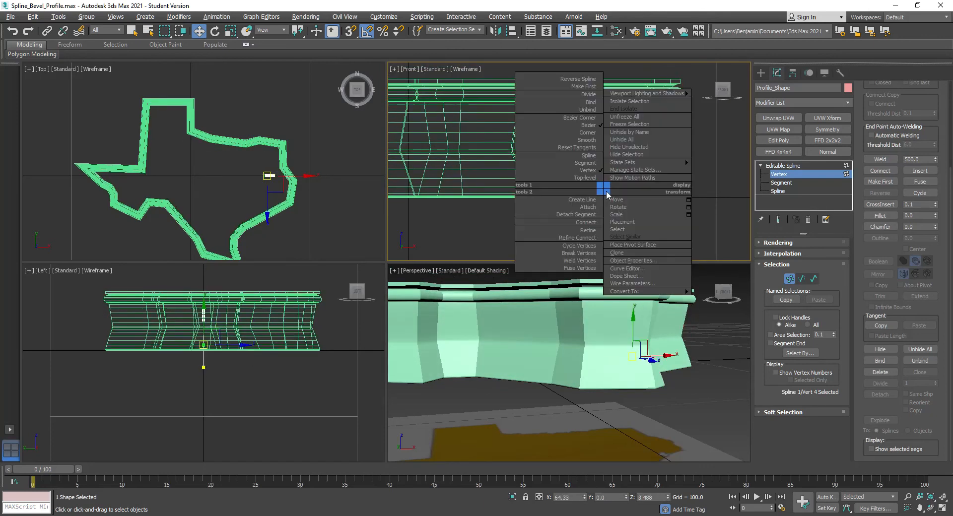
pyautogui.click(585, 142)
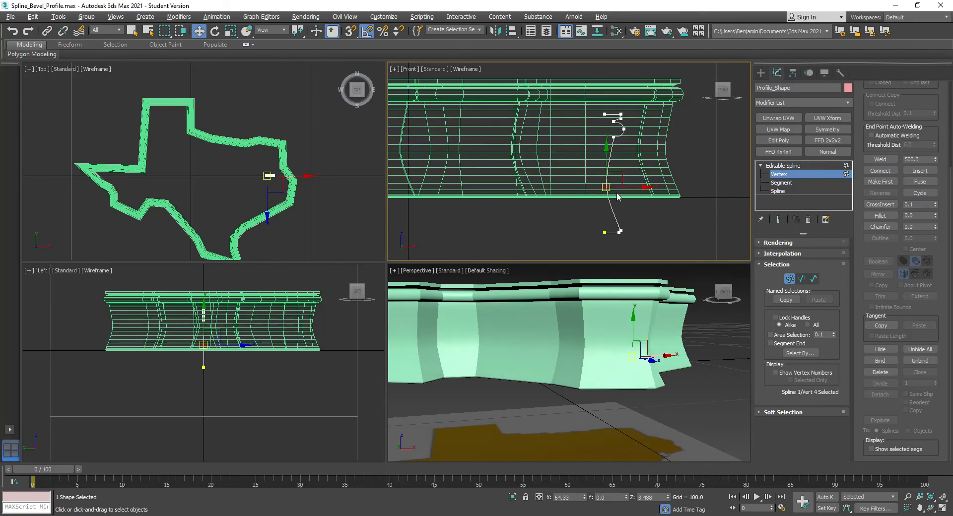
pyautogui.moveTo(621, 173); pyautogui.dragTo(621, 192)
pyautogui.scroll(-4, 609, 376)
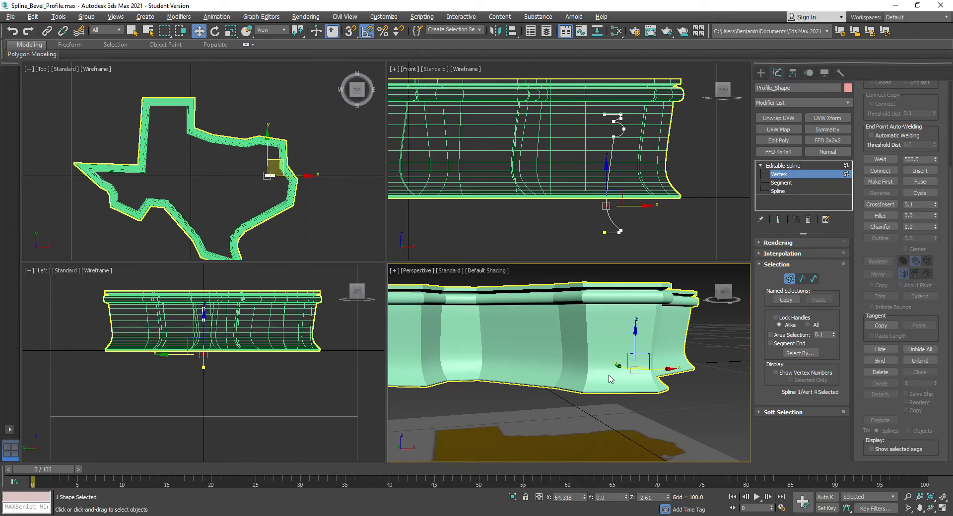
# Step: Examine the taller Texas bevel from another angle in a maximized perspective view
pyautogui.hotkey('alt', 'w')
pyautogui.keyDown('alt'); pyautogui.moveTo(610, 378); pyautogui.dragTo(362, 352, button='middle'); pyautogui.keyUp('alt')
pyautogui.click(394, 396)
pyautogui.scroll(5, 687, 363)
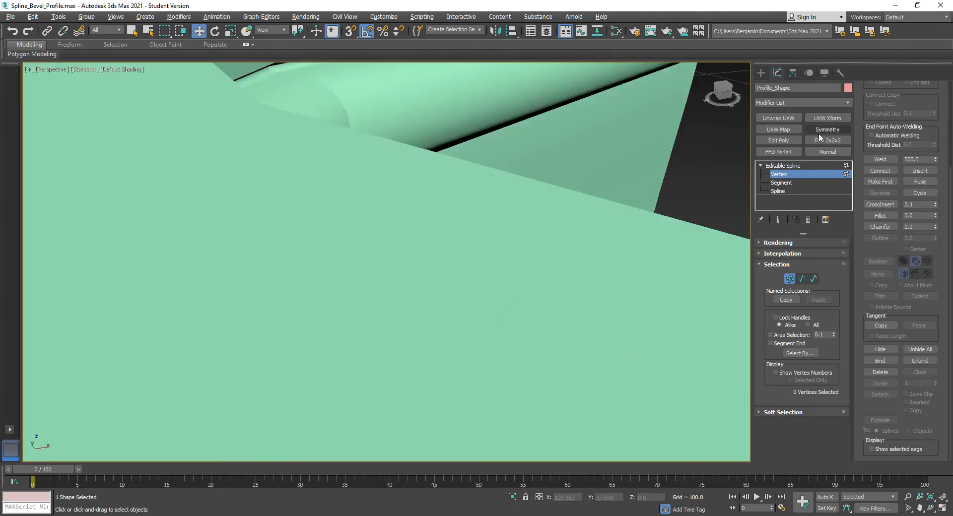
# Step: Leave the Vertex level, clear the selection, and frame the whole Texas model in perspective with edged faces displayed
pyautogui.click(786, 166)
pyautogui.click(719, 193)
pyautogui.press('z')
pyautogui.keyDown('alt'); pyautogui.moveTo(245, 247); pyautogui.dragTo(383, 254, button='middle'); pyautogui.keyUp('alt')
pyautogui.press('w')
pyautogui.press('F4')
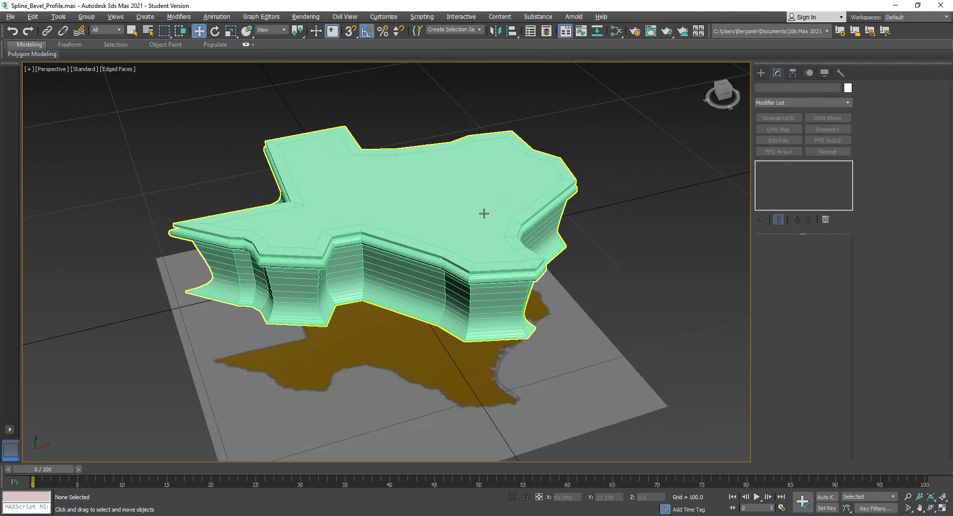